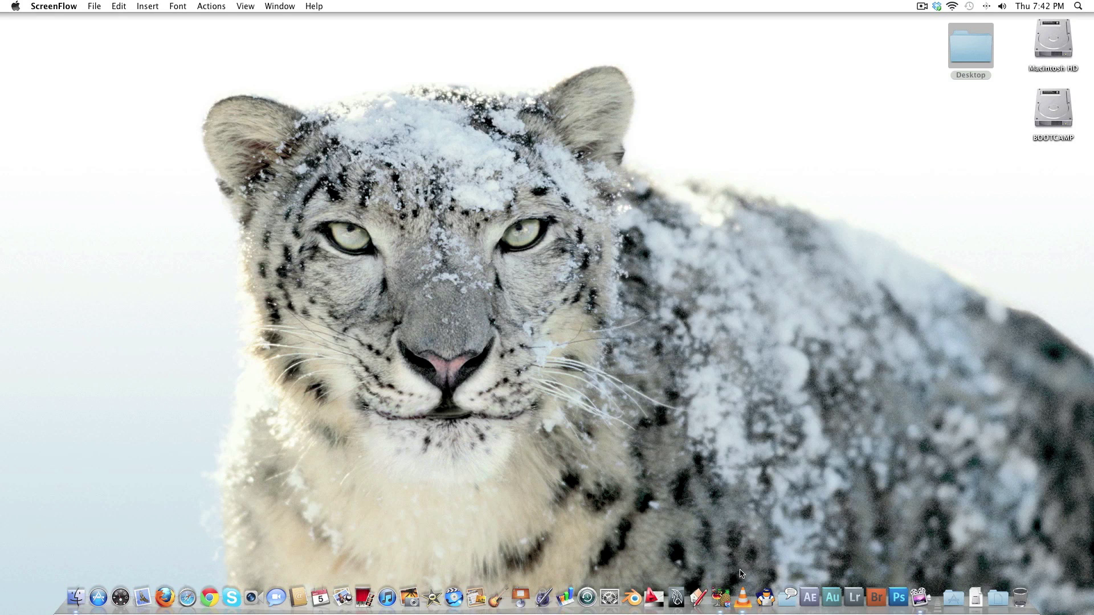
Step: Launch HandBrake from the Dock so its main window opens with MP4 output to Movie.mp4
click(726, 597)
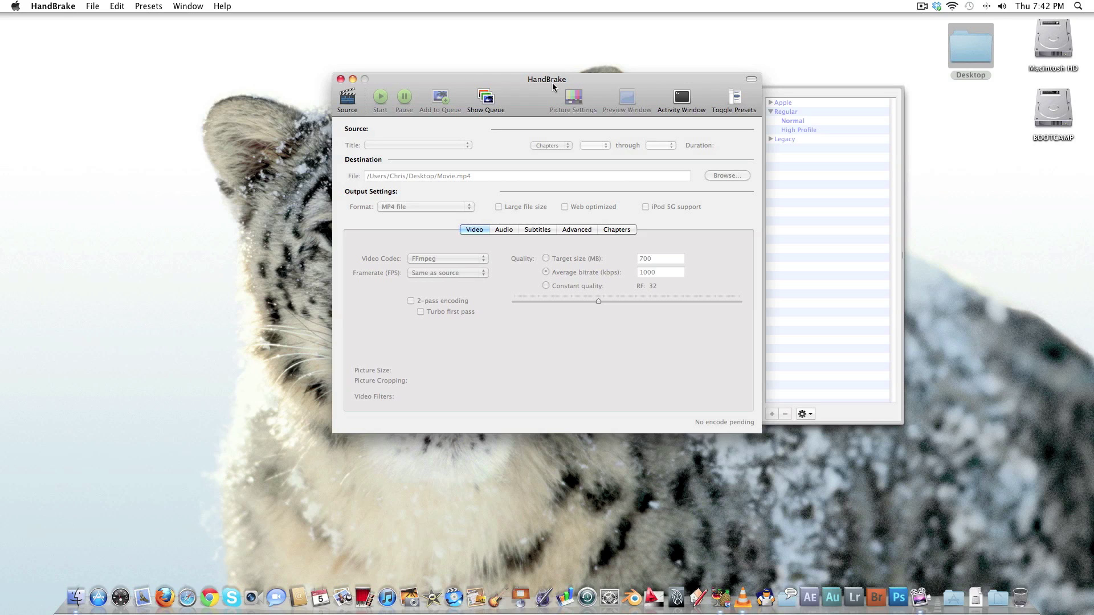
Step: Move the HandBrake window and presets drawer up near the top of the screen
drag(552, 86, 546, 30)
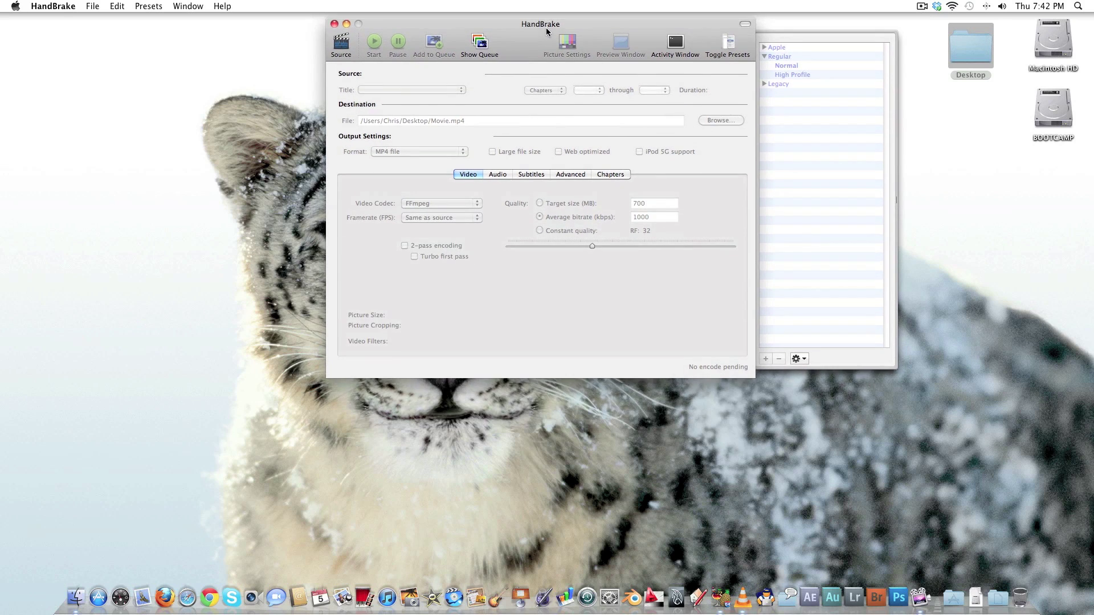
Step: Launch VLC, shift its window to the top of the screen, and minimise it
click(739, 605)
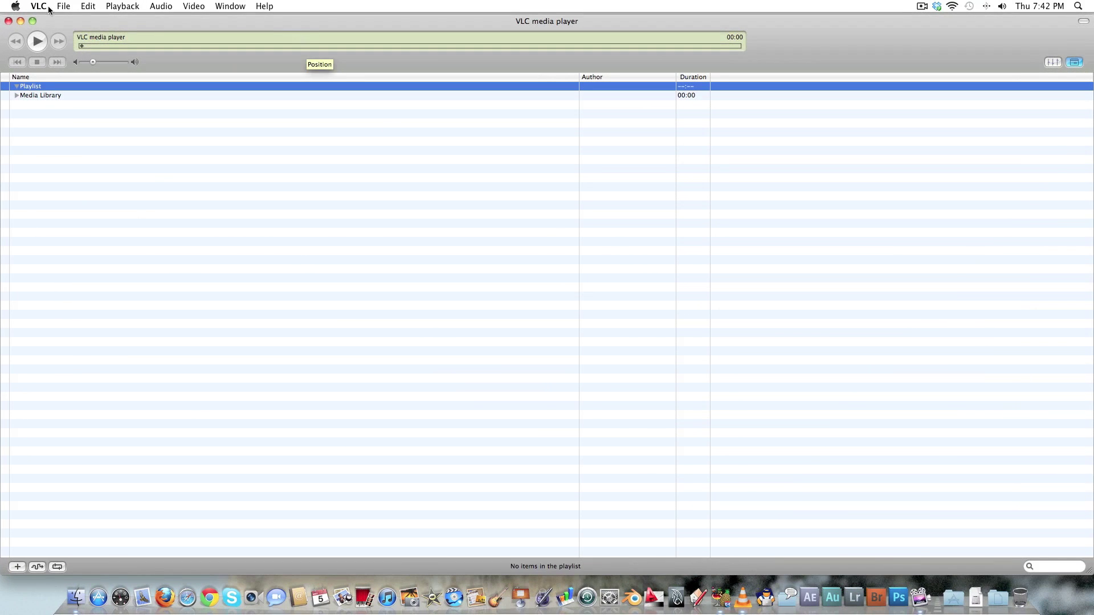
drag(73, 27, 66, 3)
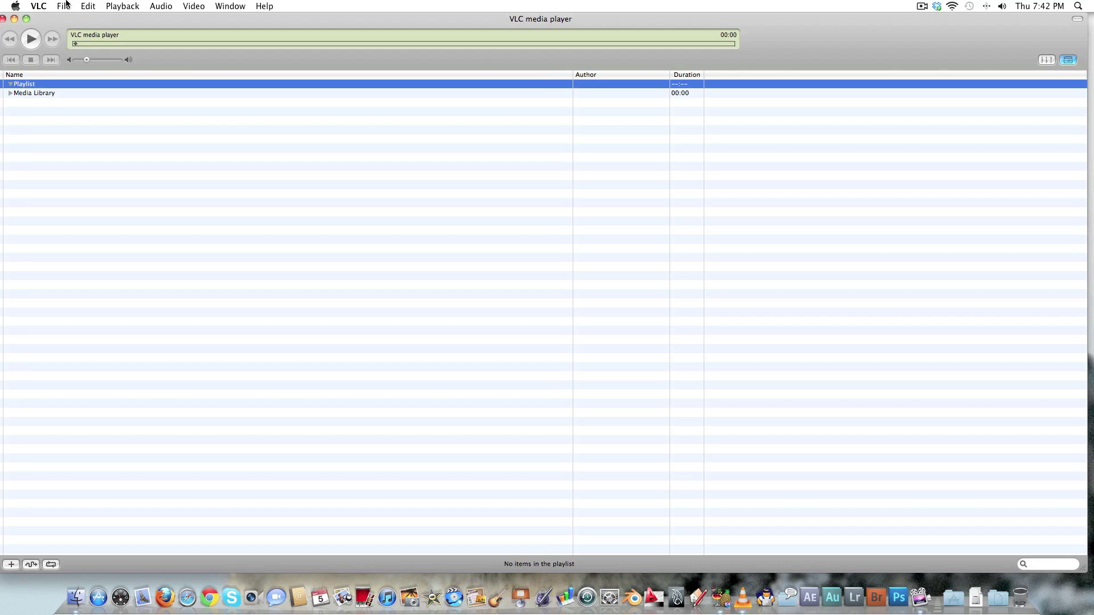
click(14, 18)
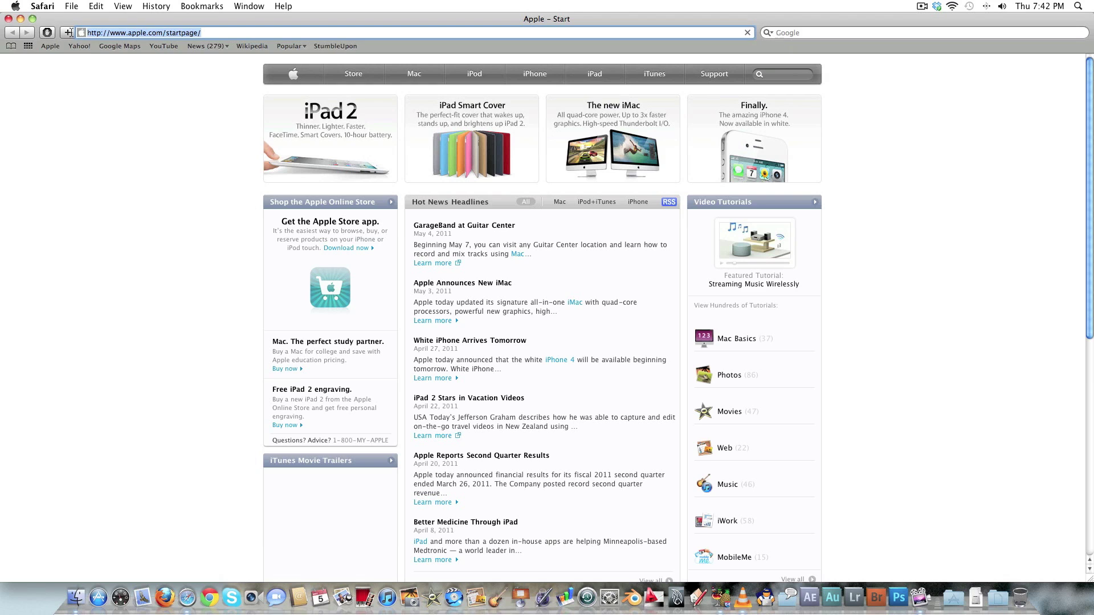
Step: Load handbrake.fr in Safari, then close the browser to get back to HandBrake
click(219, 32)
text(hand)
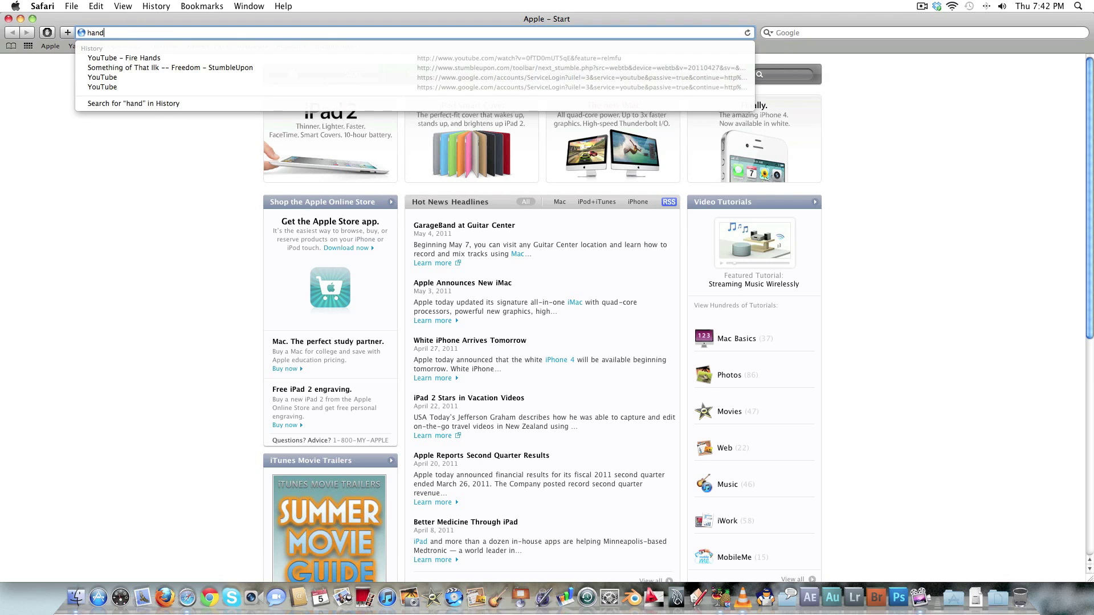
text(brake.fr)
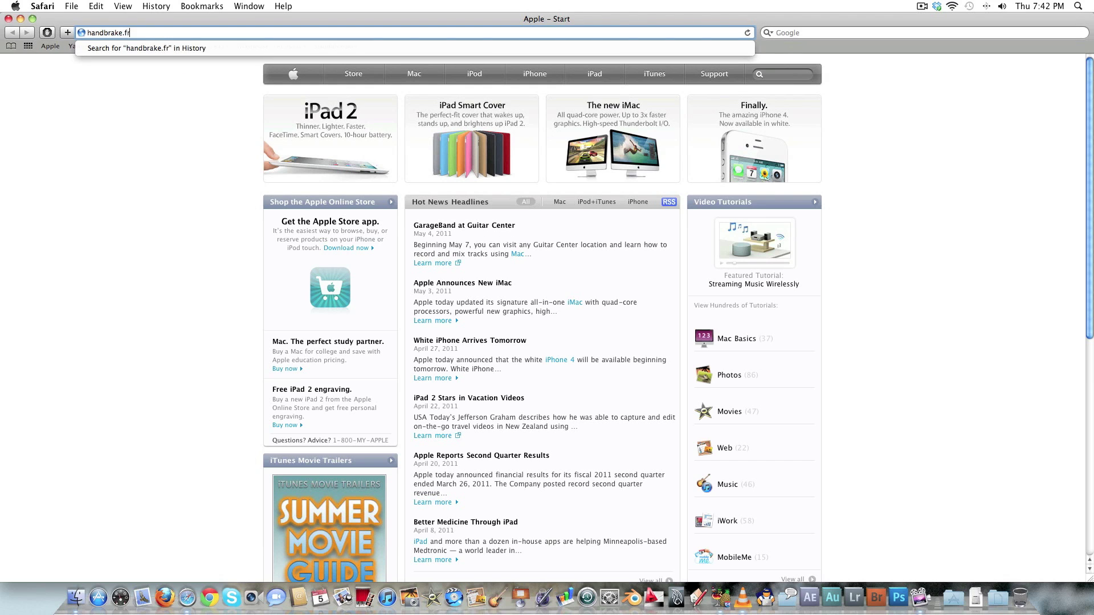
key(Return)
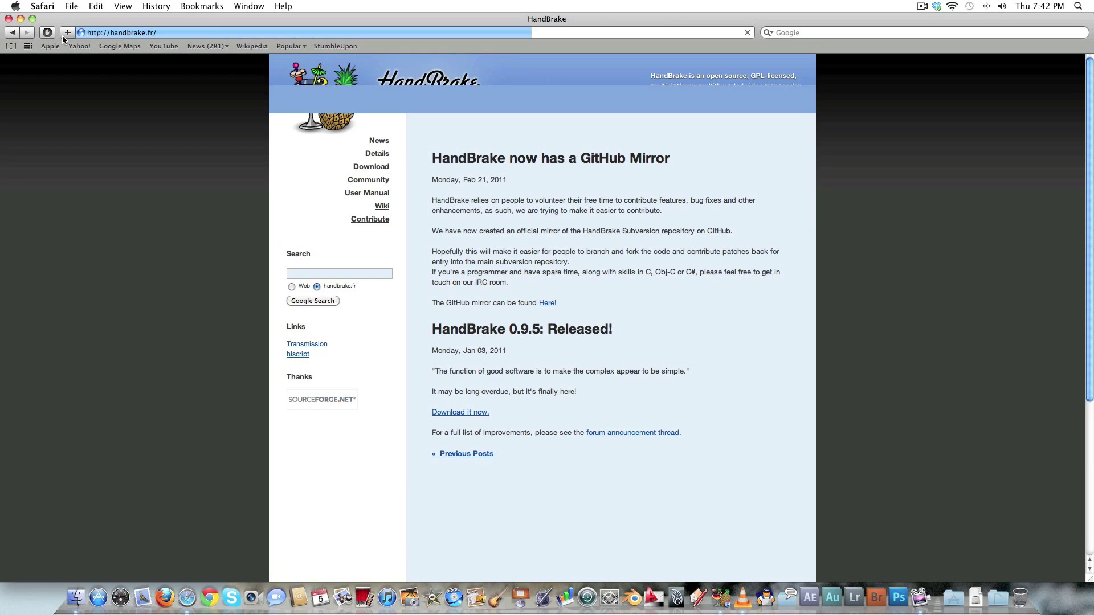
key(super+q)
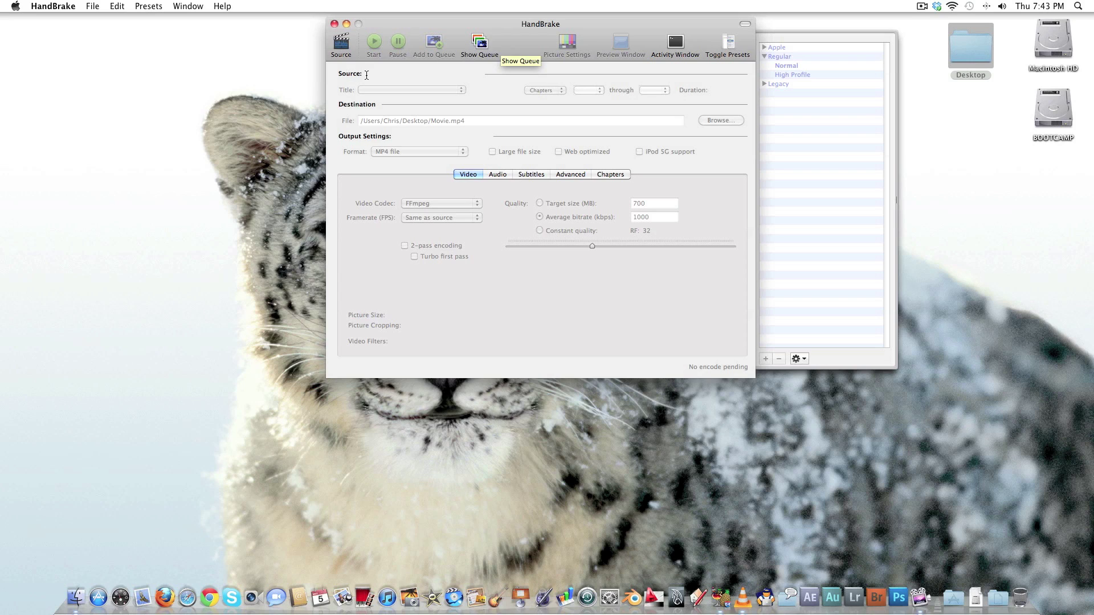
Step: Set the TOY_STORY_3 disc's VIDEO_TS folder as the source and show the scan activity log
click(342, 42)
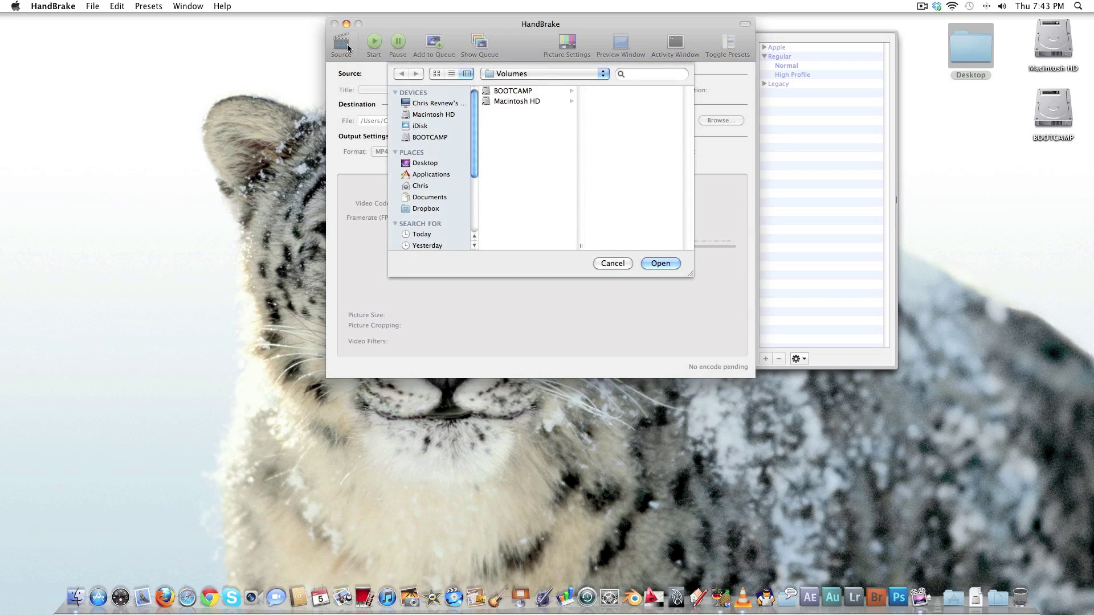
click(422, 163)
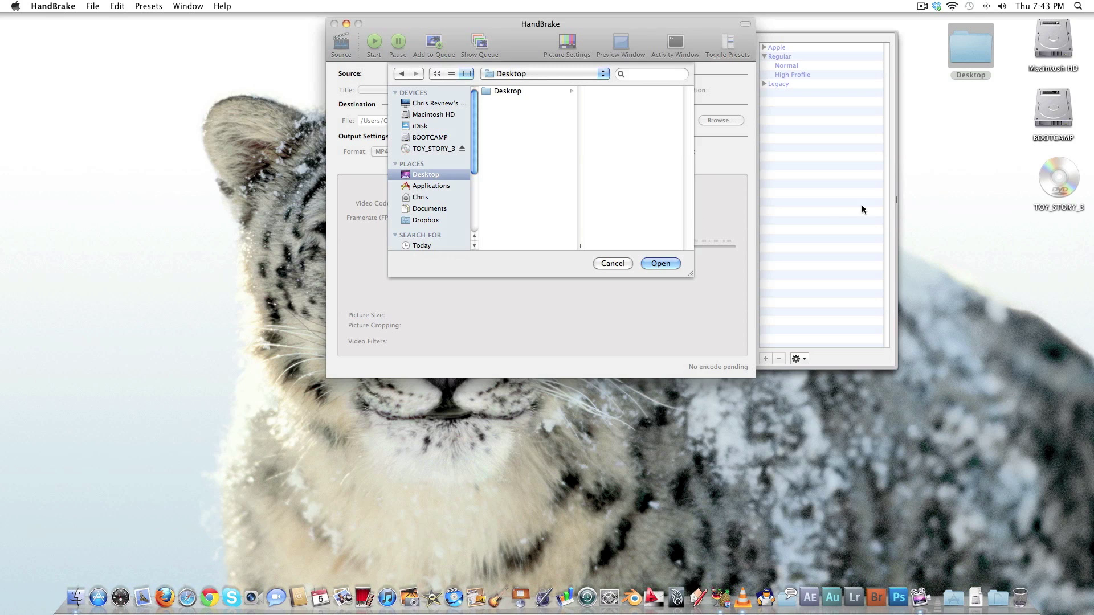
click(426, 149)
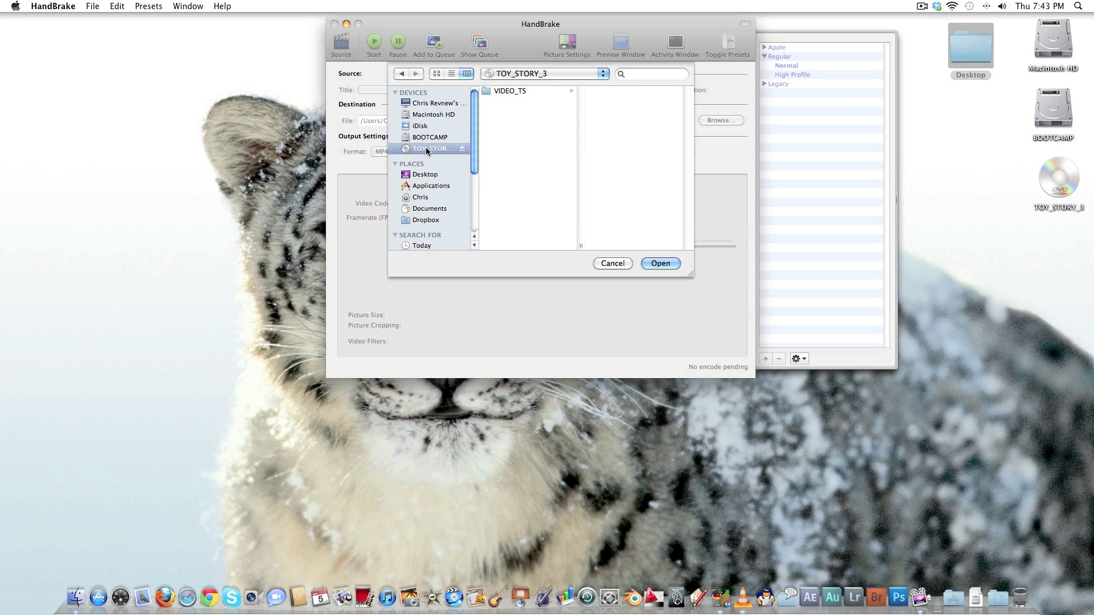
click(525, 90)
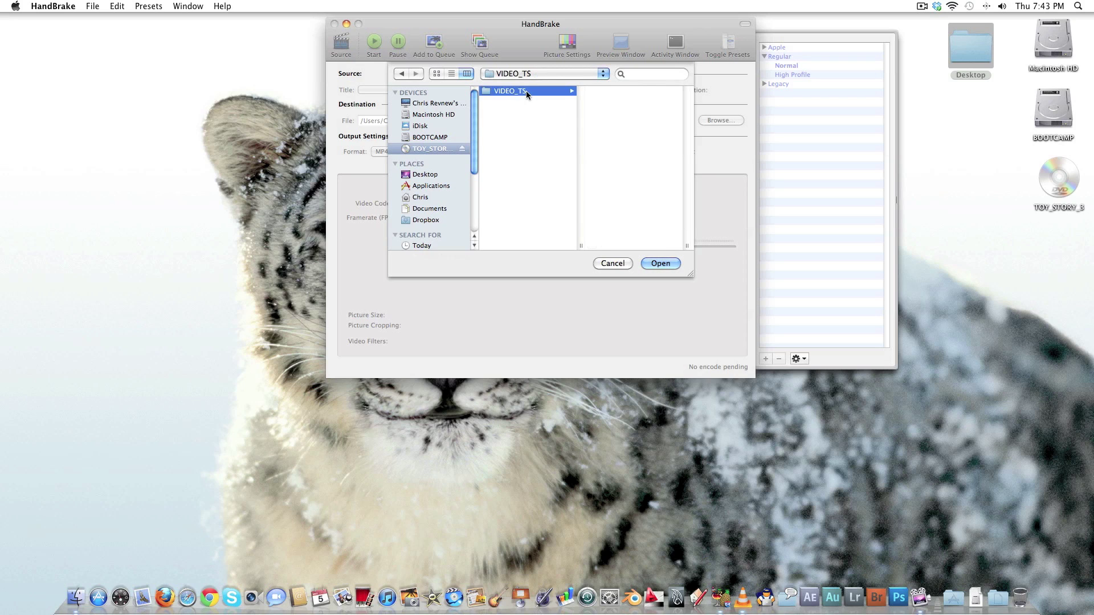
click(661, 263)
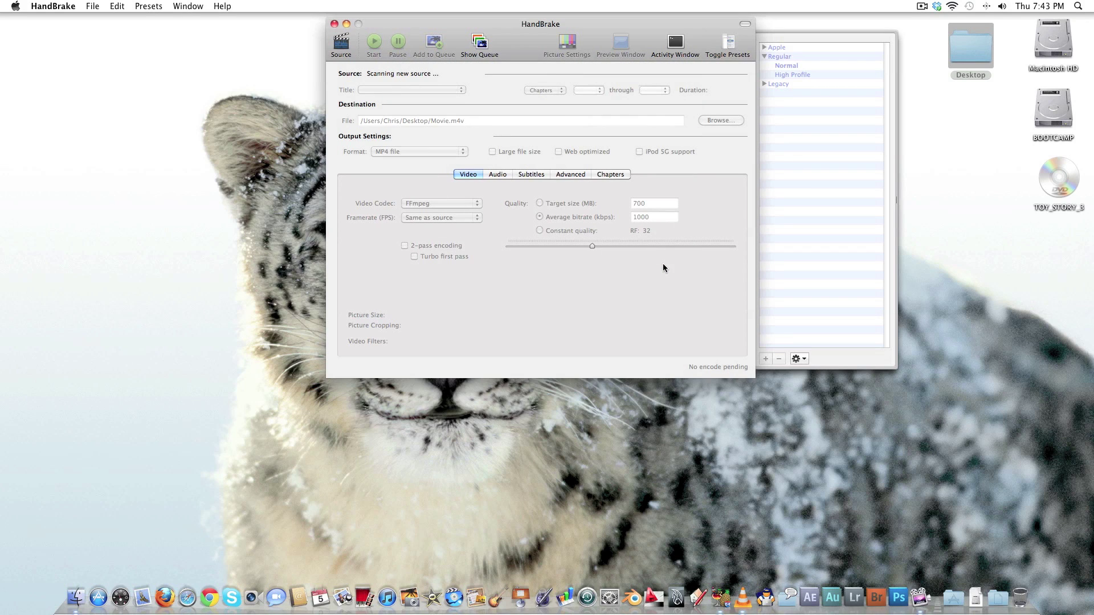
click(345, 45)
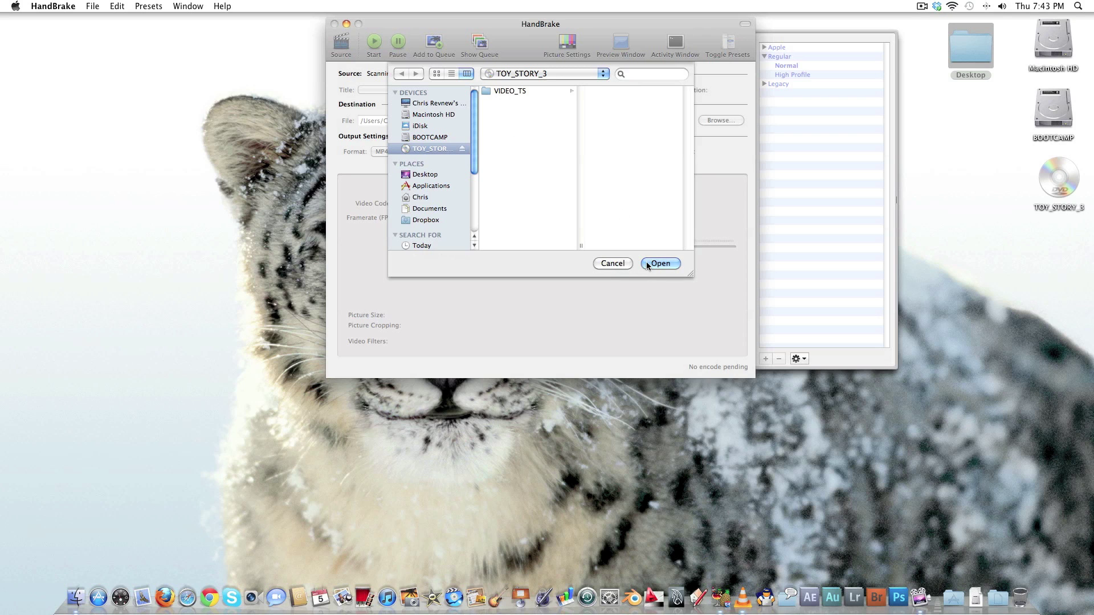
click(660, 263)
click(674, 44)
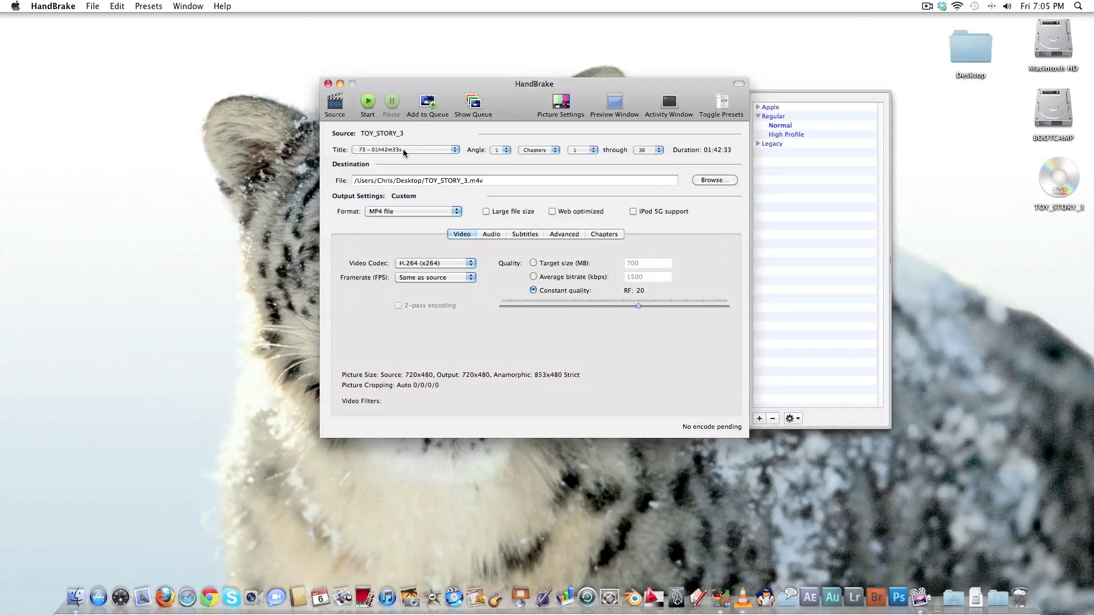
Step: Scroll through the scan log of disc titles, then close the log window
click(670, 102)
scroll(795, 220, up, 10)
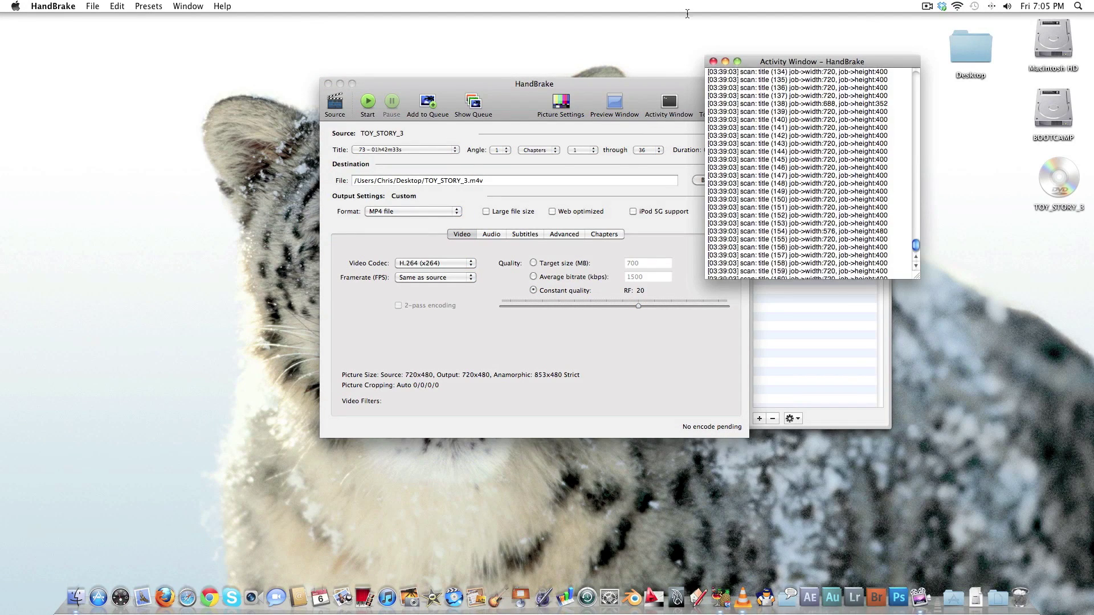
click(713, 61)
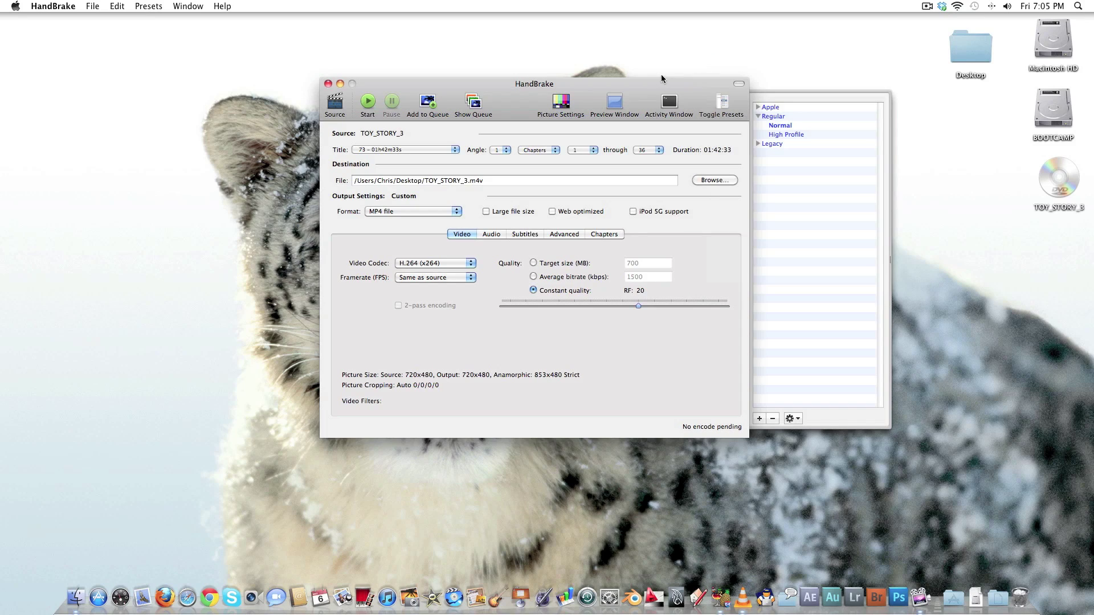
click(371, 152)
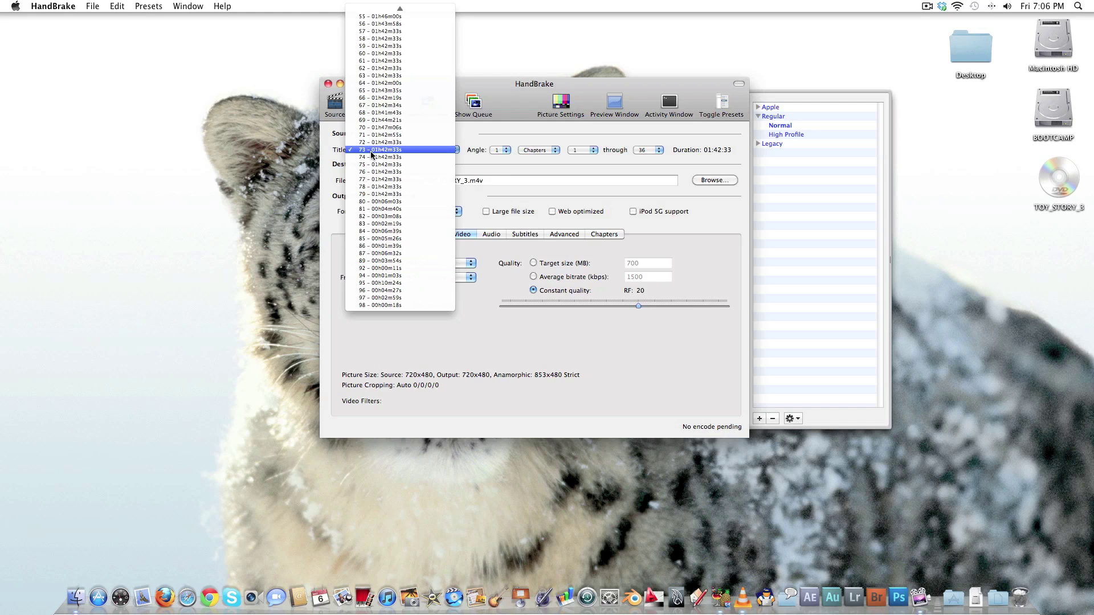
click(371, 152)
click(371, 151)
click(371, 152)
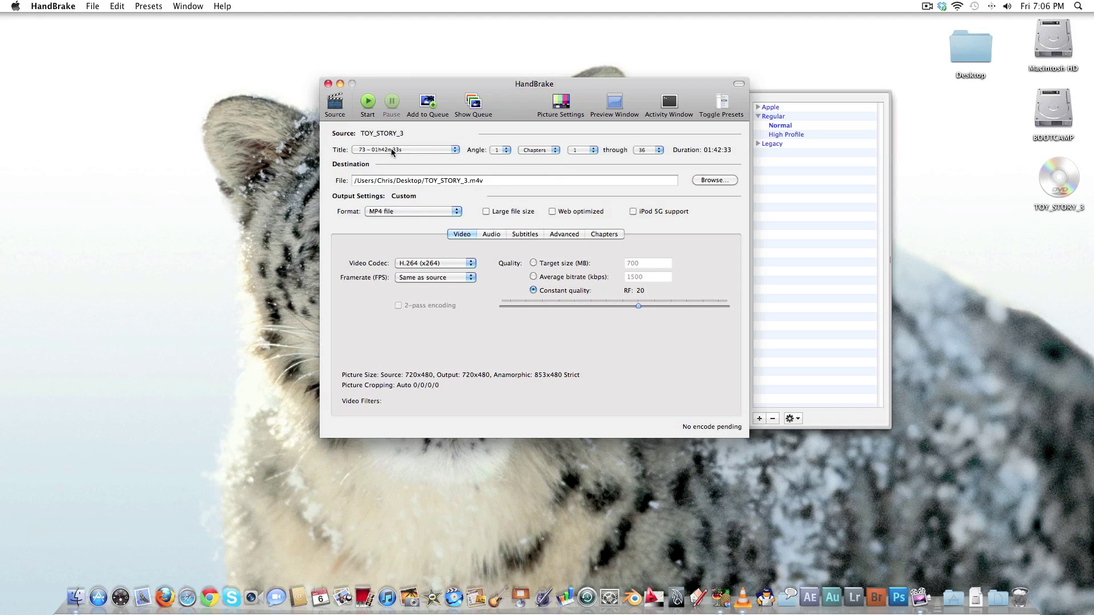
click(499, 150)
click(500, 150)
click(548, 150)
click(548, 150)
click(641, 151)
click(641, 150)
click(589, 150)
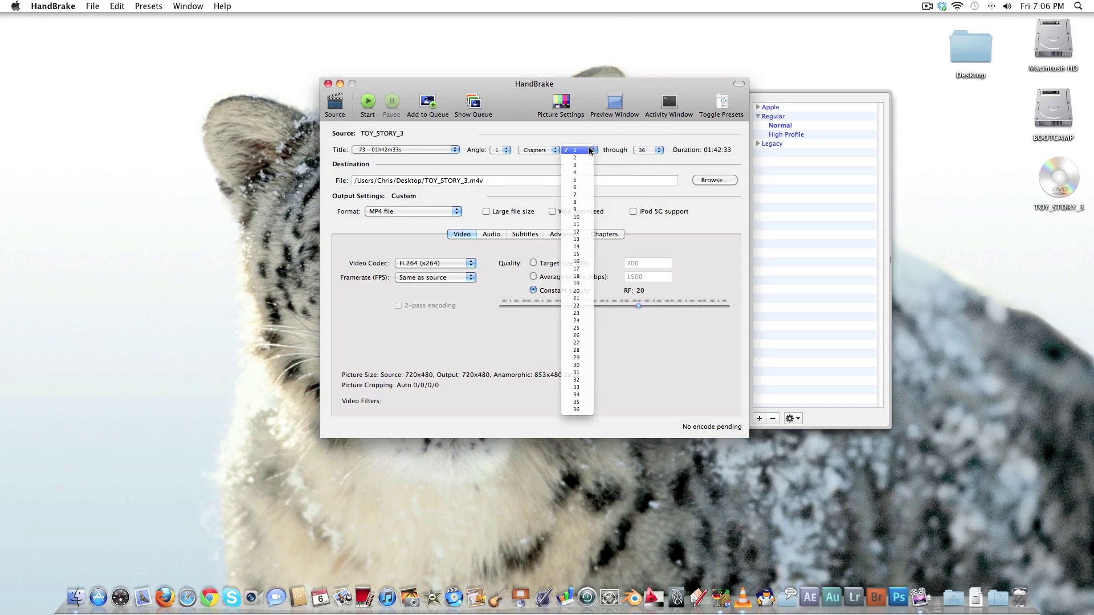
click(589, 151)
click(589, 149)
click(589, 149)
click(555, 149)
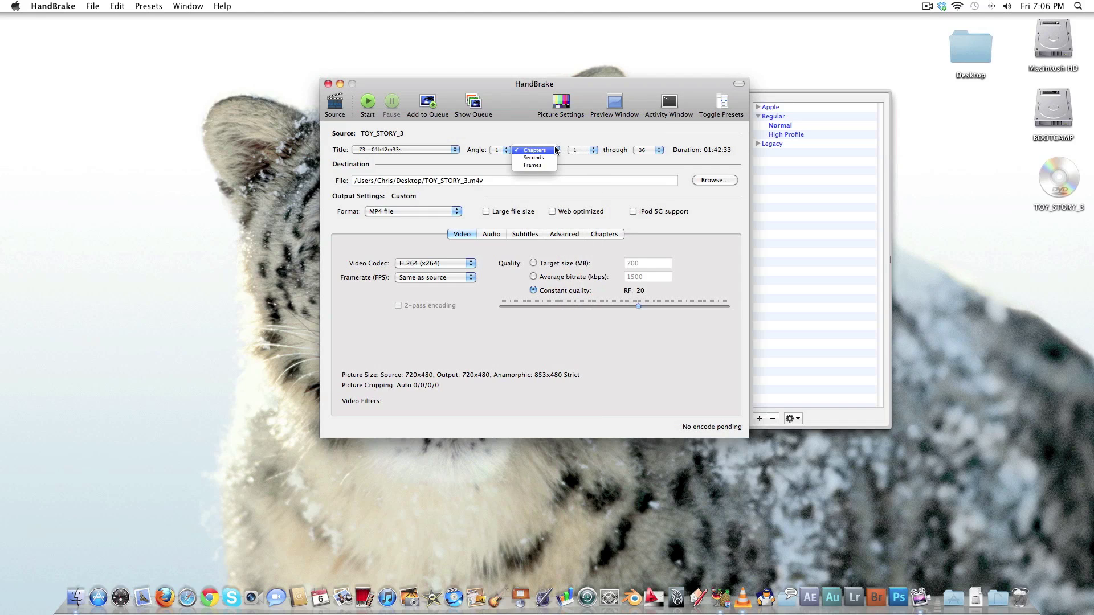
click(551, 150)
click(549, 151)
click(548, 153)
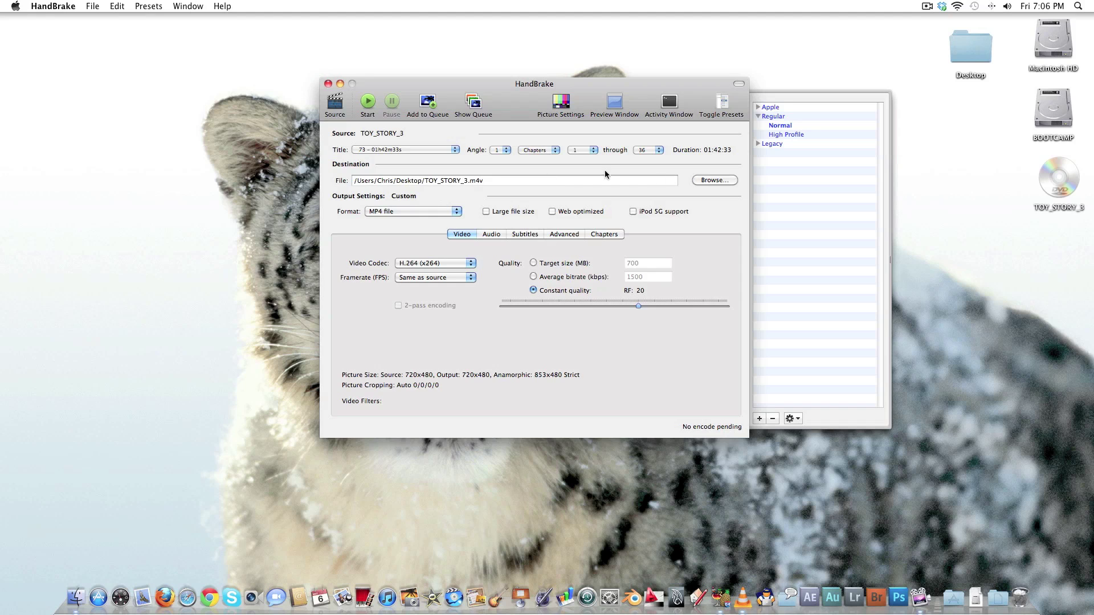
Step: Change the output file name from TOY_STORY_3.m4v to Toy Story 3.m4v on the Desktop
click(716, 181)
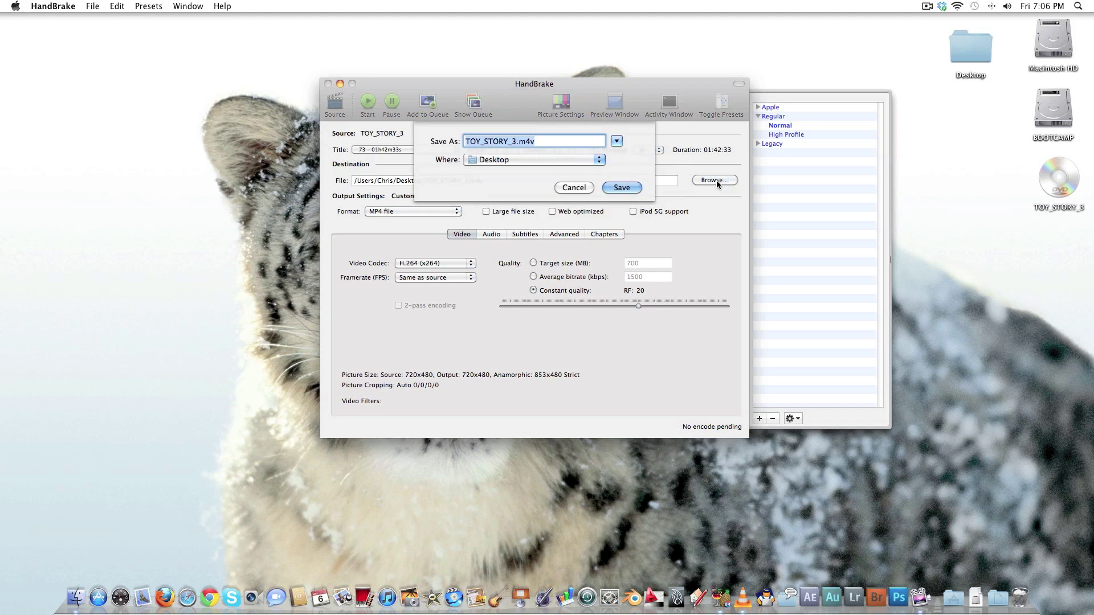
click(513, 141)
key(BackSpace)
key(BackSpace)
key(BackSpace)
key(BackSpace)
key(BackSpace)
key(BackSpace)
key(BackSpace)
key(BackSpace)
key(BackSpace)
key(BackSpace)
text(Toy)
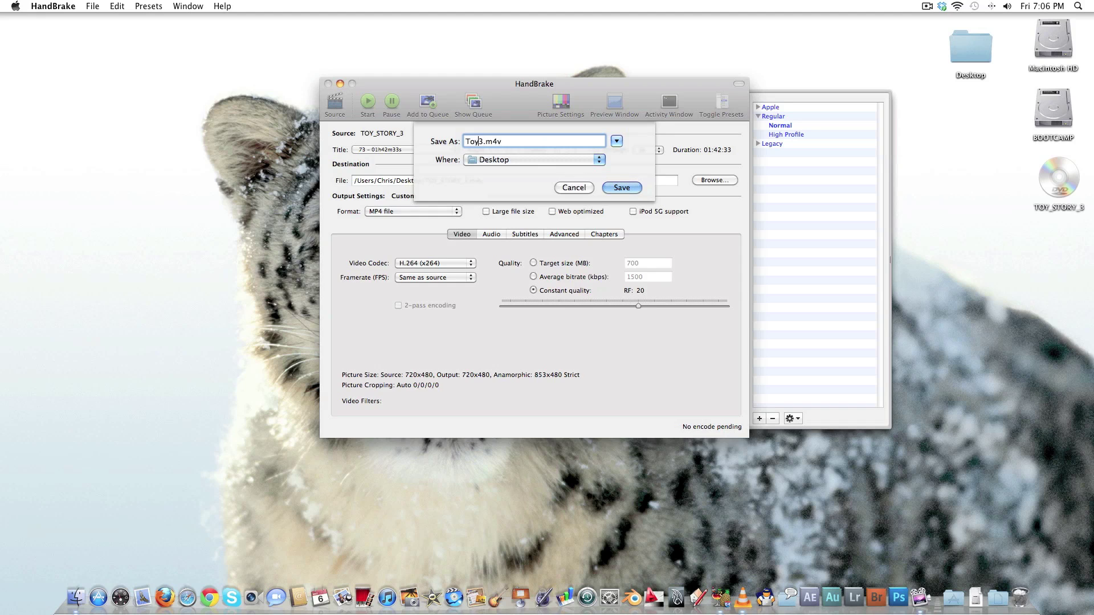
text( Story)
click(619, 189)
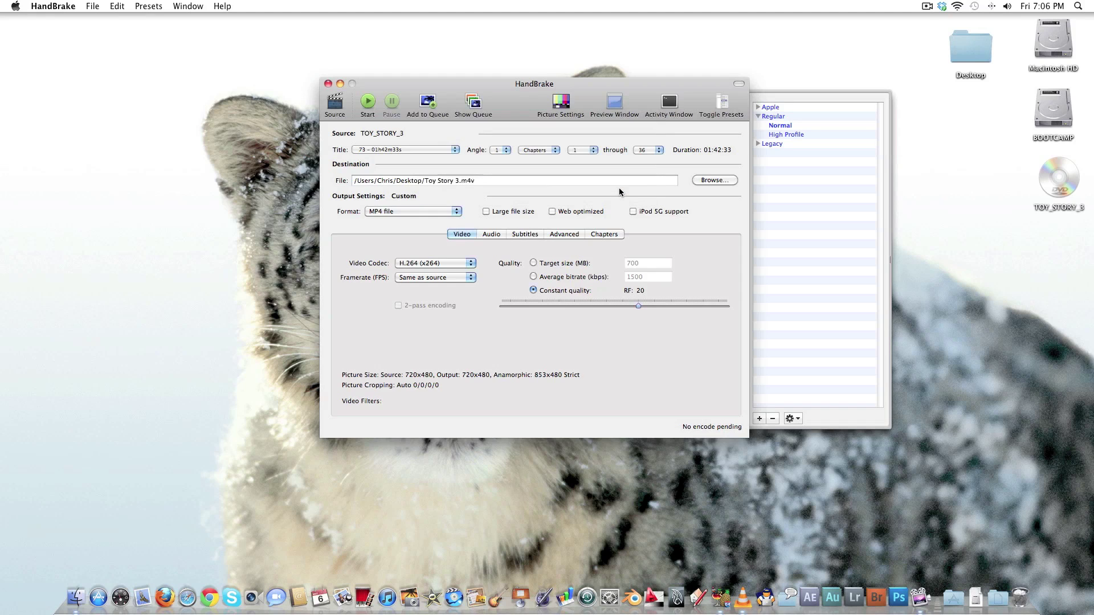
Step: Keep MP4 file as the output format and toggle the toolbar off and back on
click(404, 210)
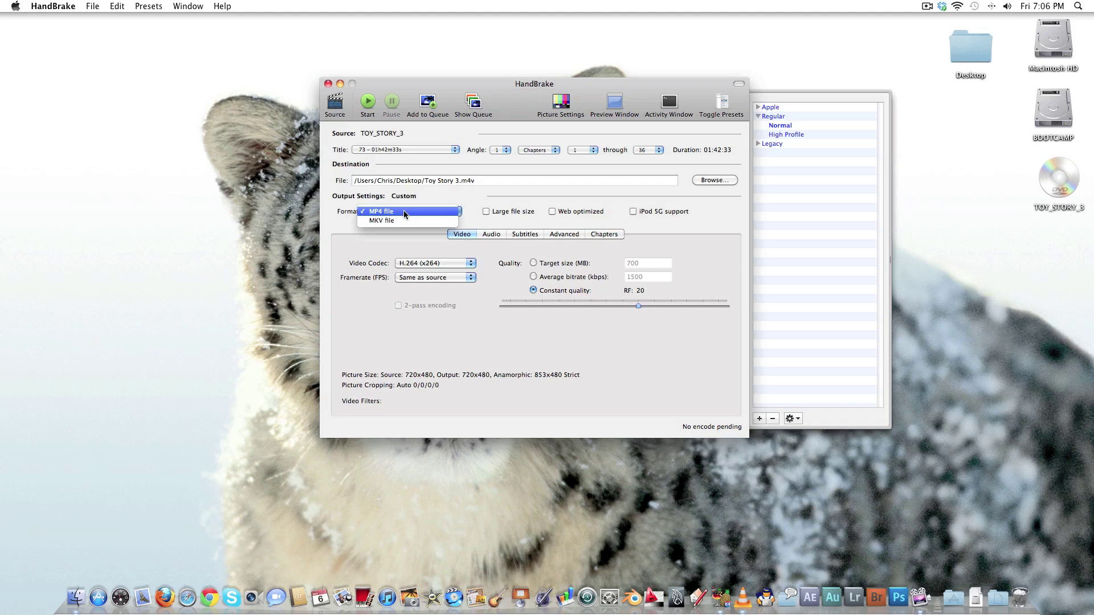
click(404, 210)
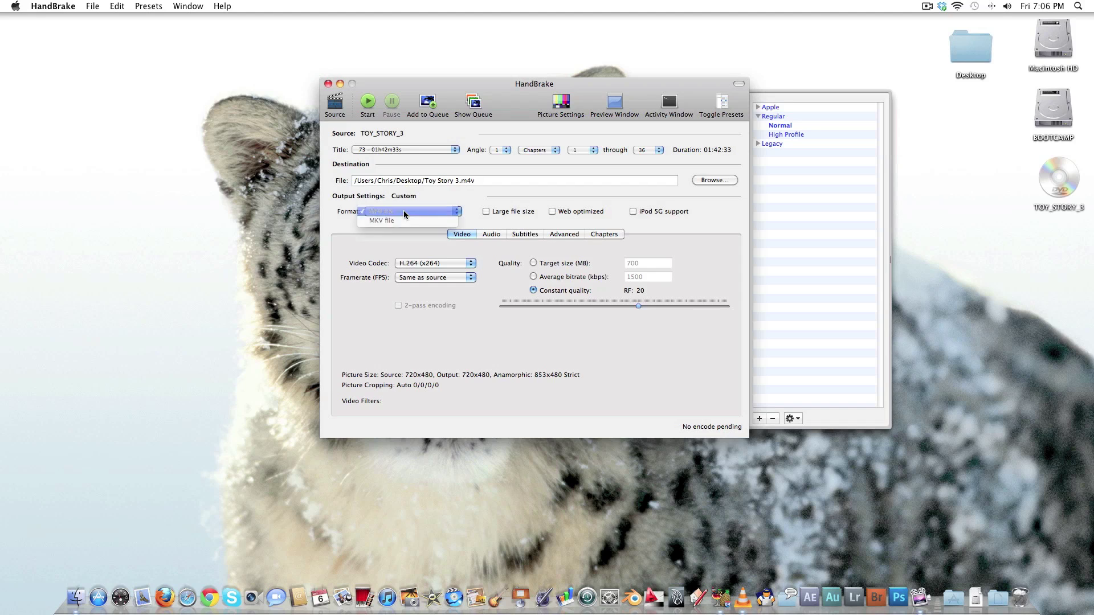
click(739, 84)
click(739, 84)
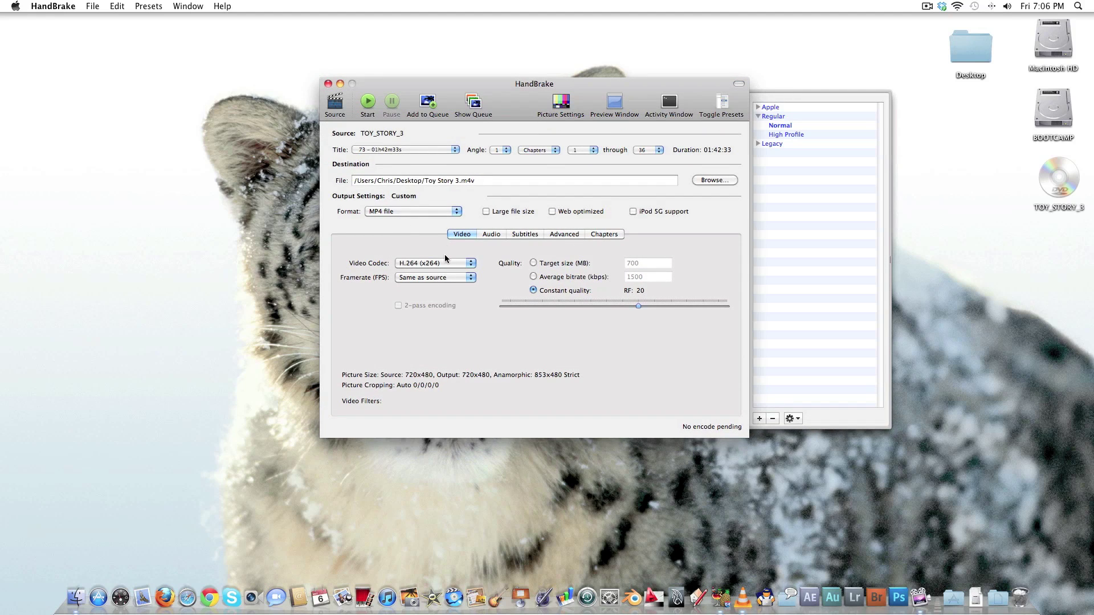
Step: Confirm H.264 (x264) video codec and same-as-source framerate, then view the audio track settings
click(458, 265)
click(459, 264)
click(459, 265)
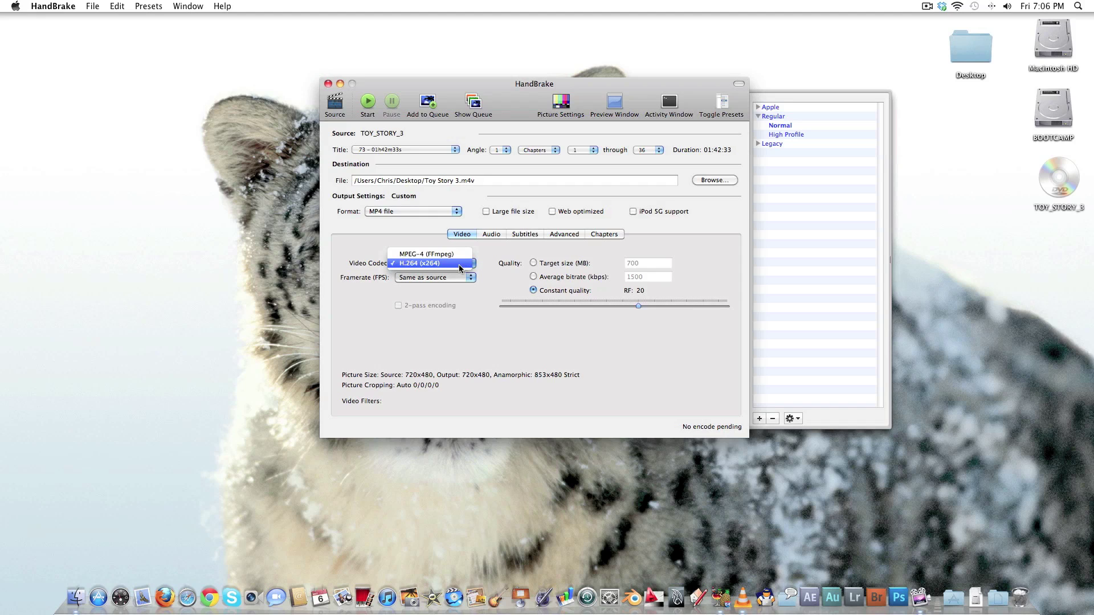
click(459, 264)
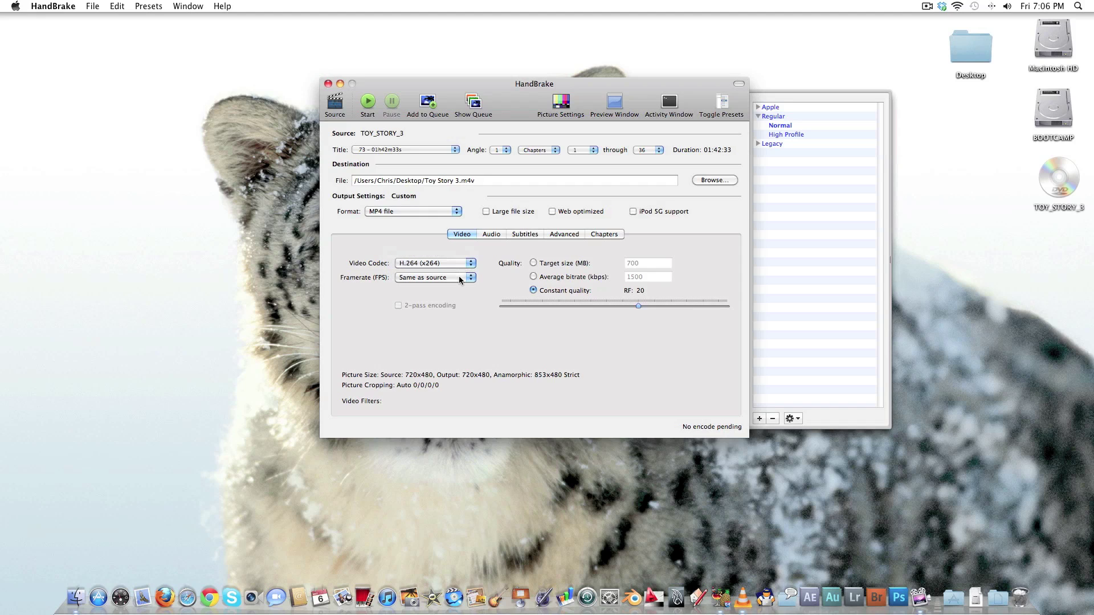
click(460, 279)
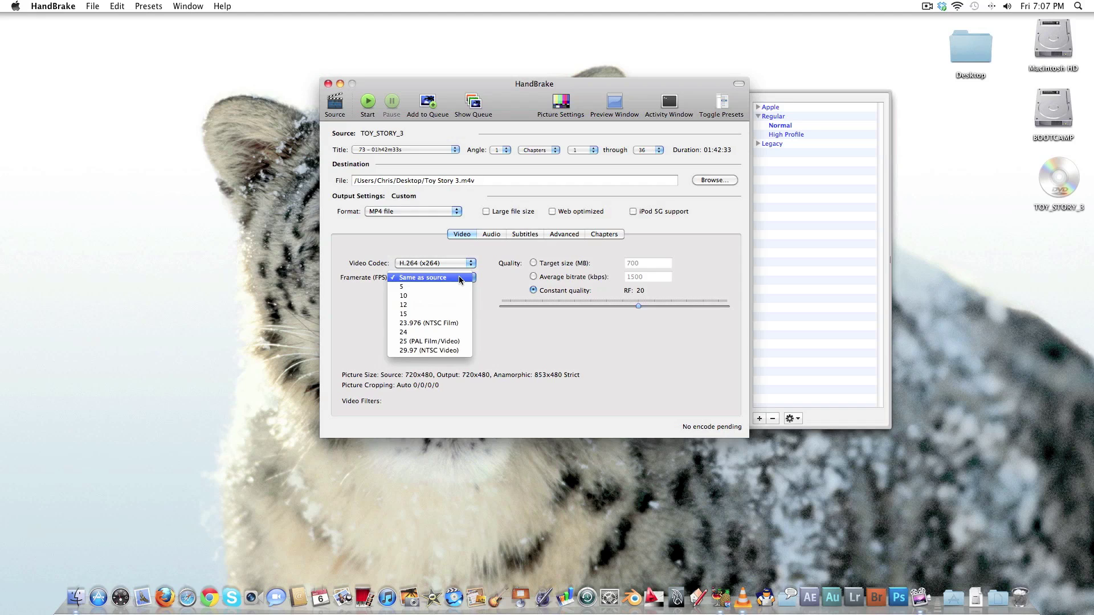
click(460, 278)
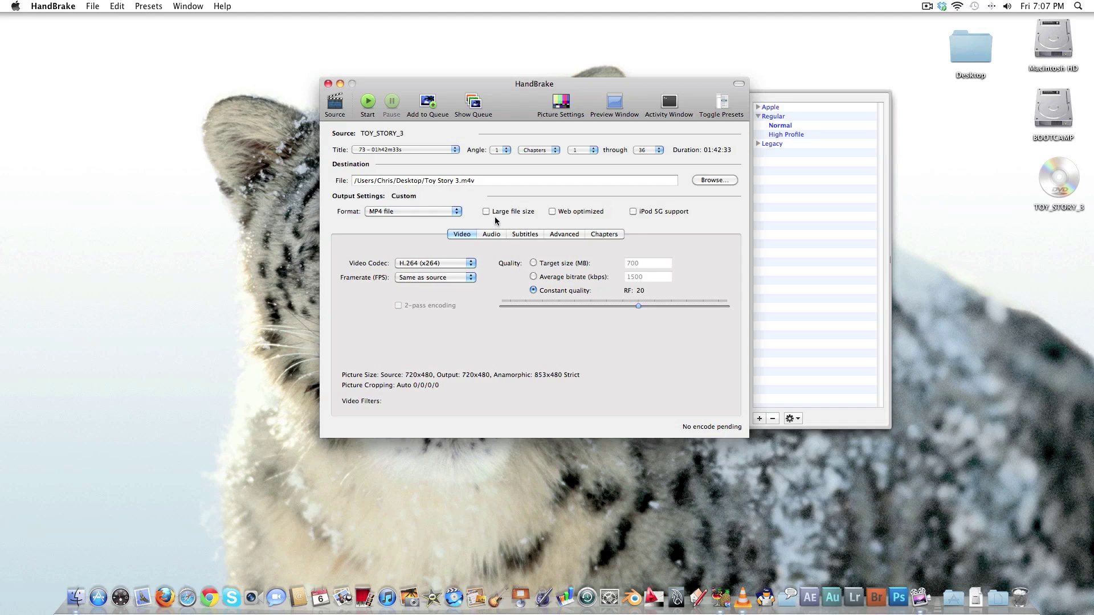
click(490, 234)
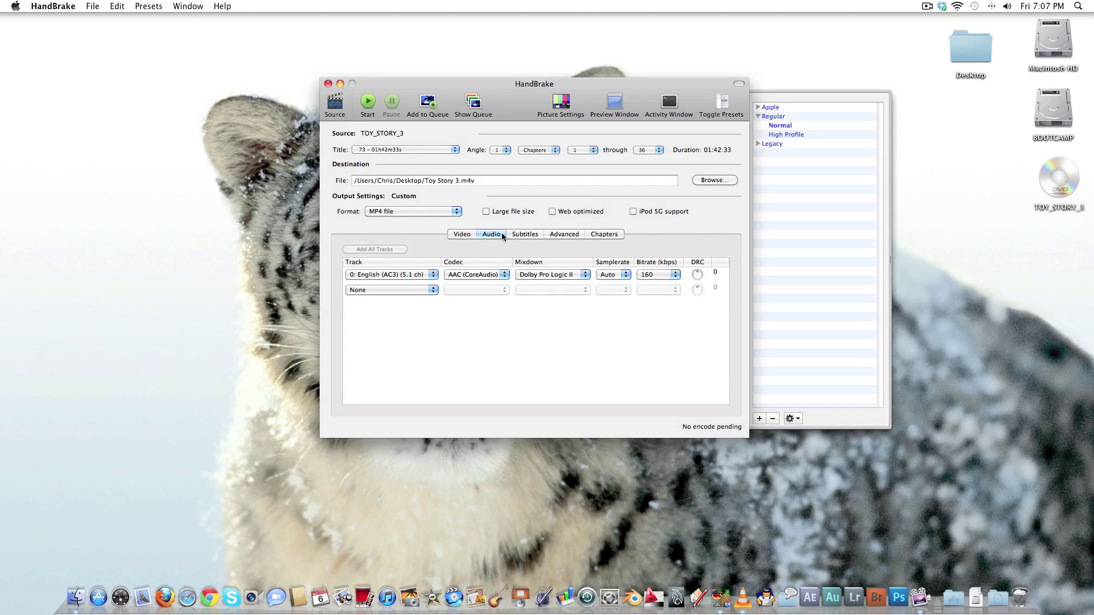
Step: Review the Subtitles, Advanced x264 and Chapters settings, scrolling the chapter list, then return to Video
click(529, 234)
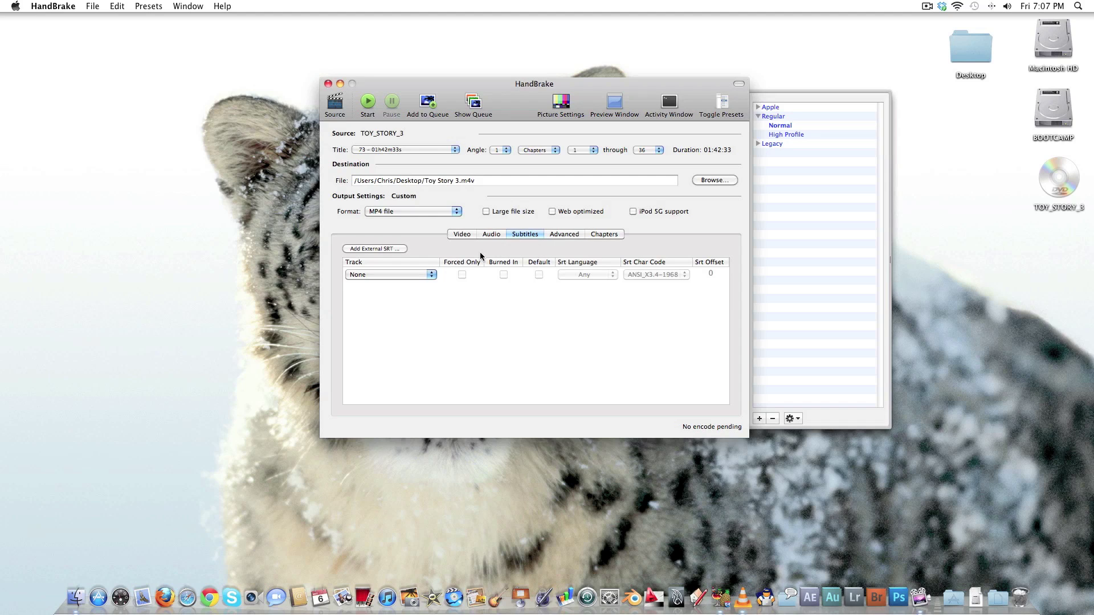
click(564, 234)
mouse_move(496, 297)
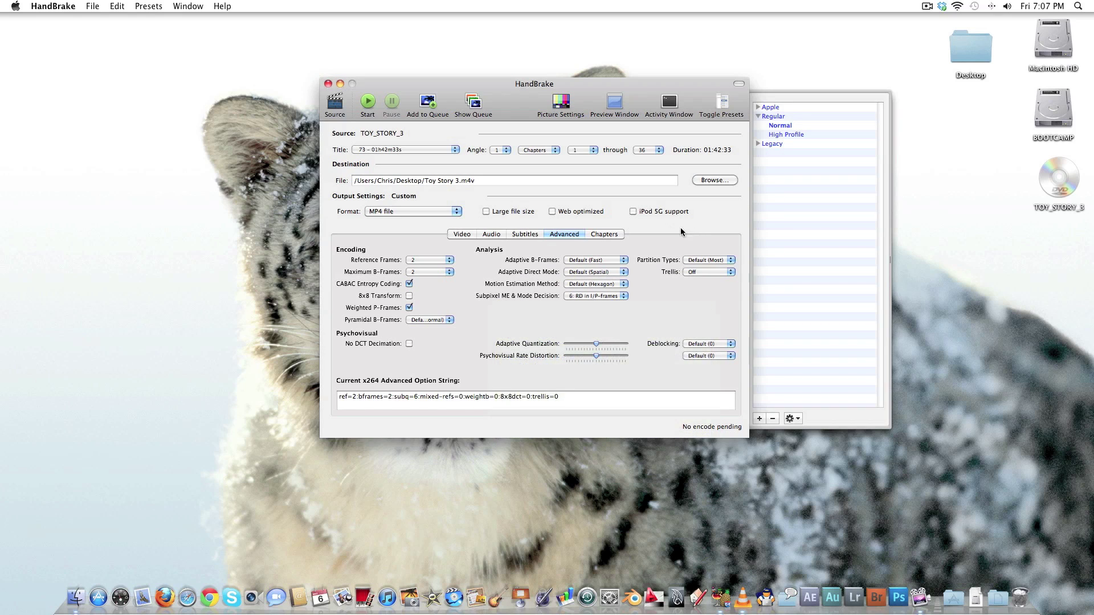
click(612, 235)
scroll(495, 391, down, 5)
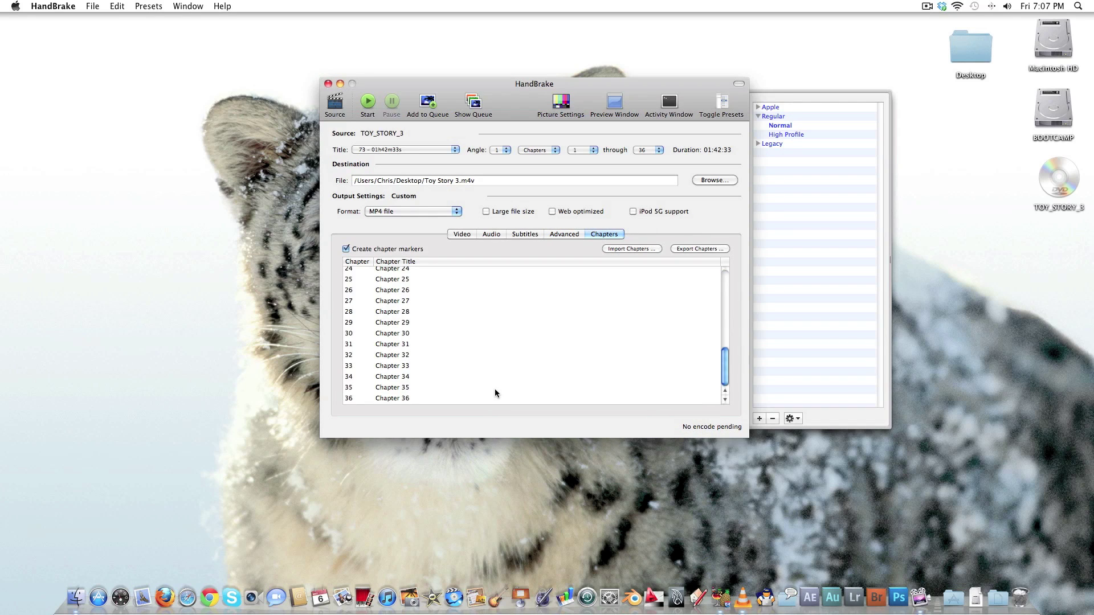
scroll(495, 393, up, 5)
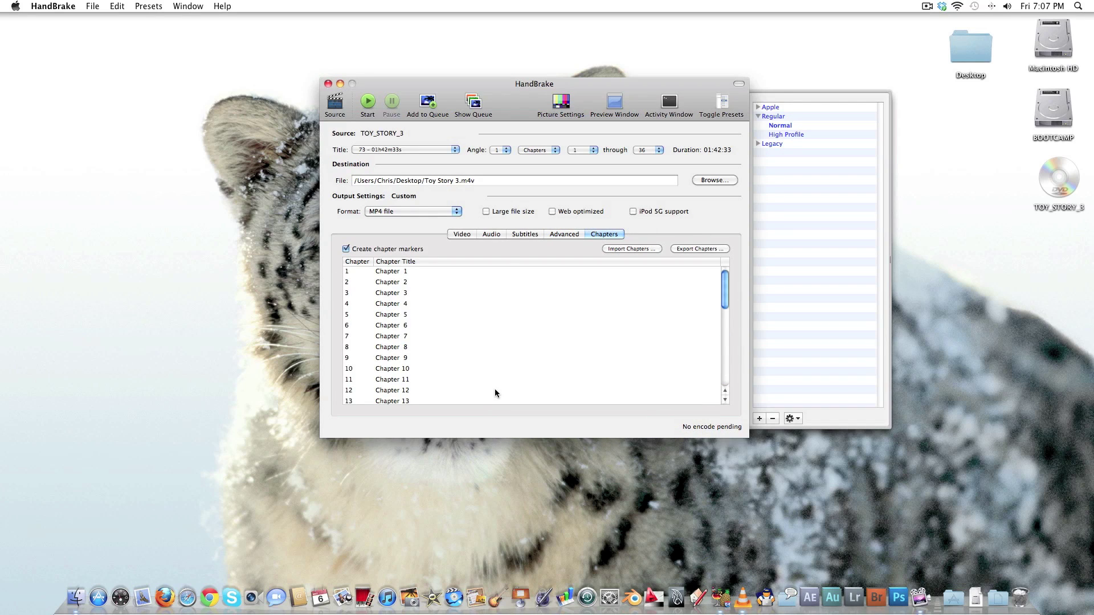
click(468, 232)
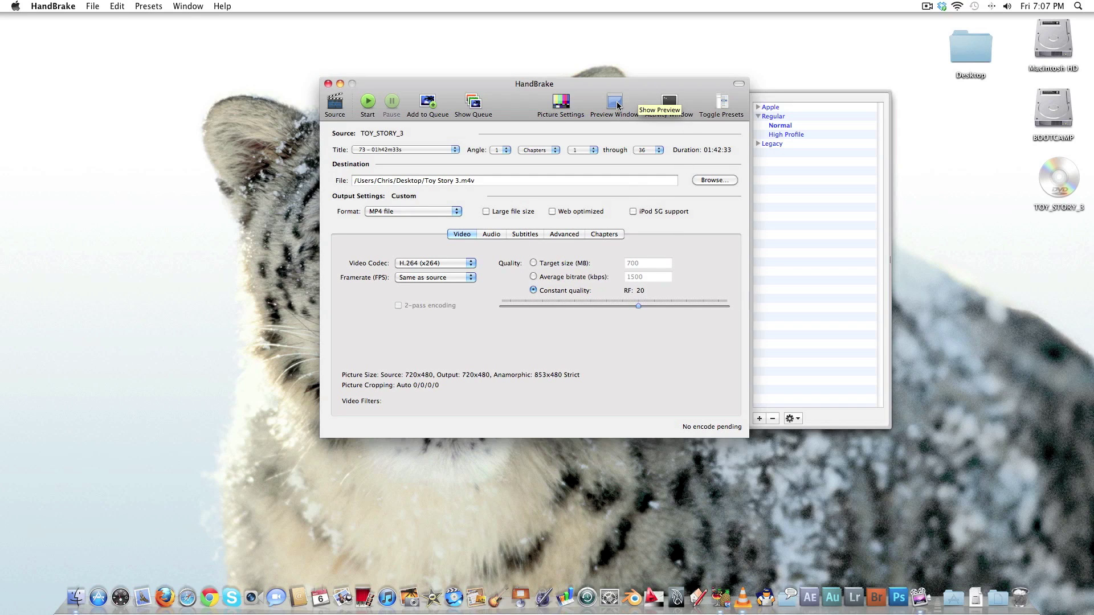
Step: Preview title 73, scrubbing ahead to a later scene
click(433, 151)
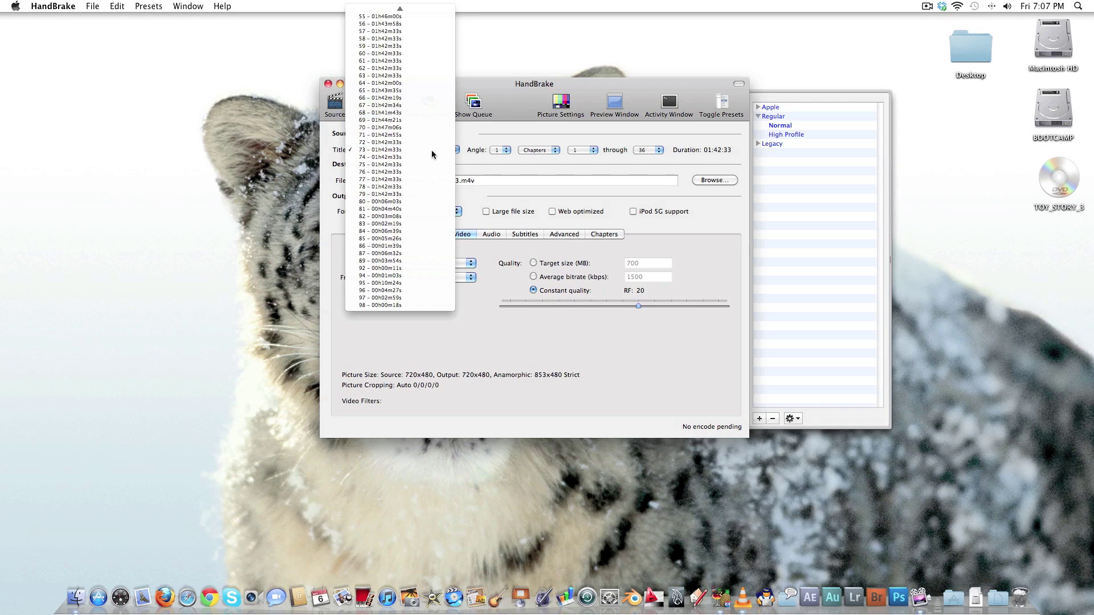
click(431, 154)
click(614, 104)
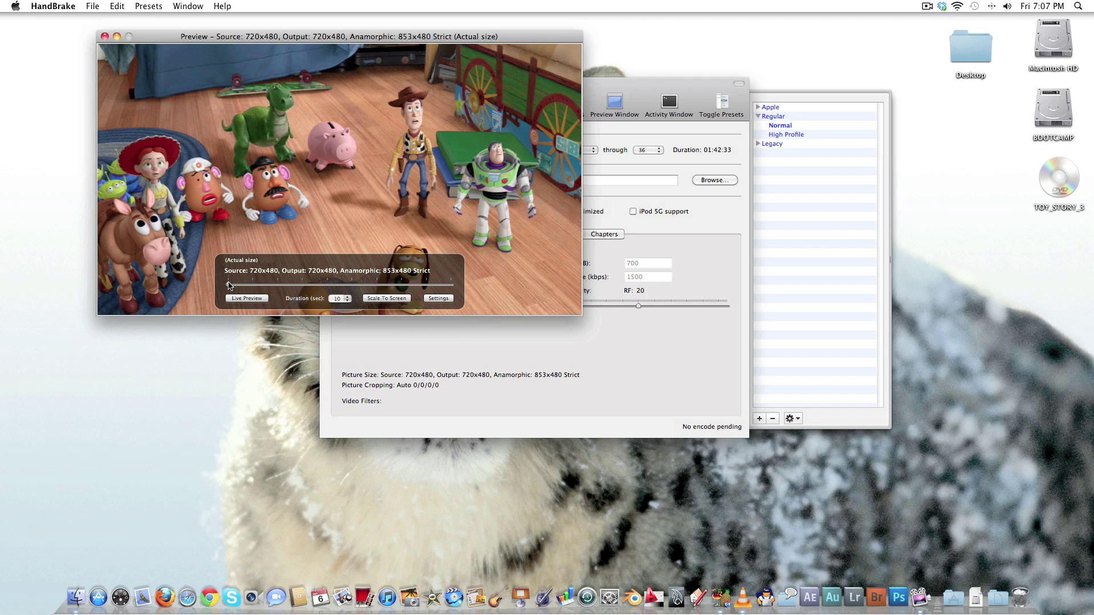
drag(234, 284, 281, 284)
click(104, 36)
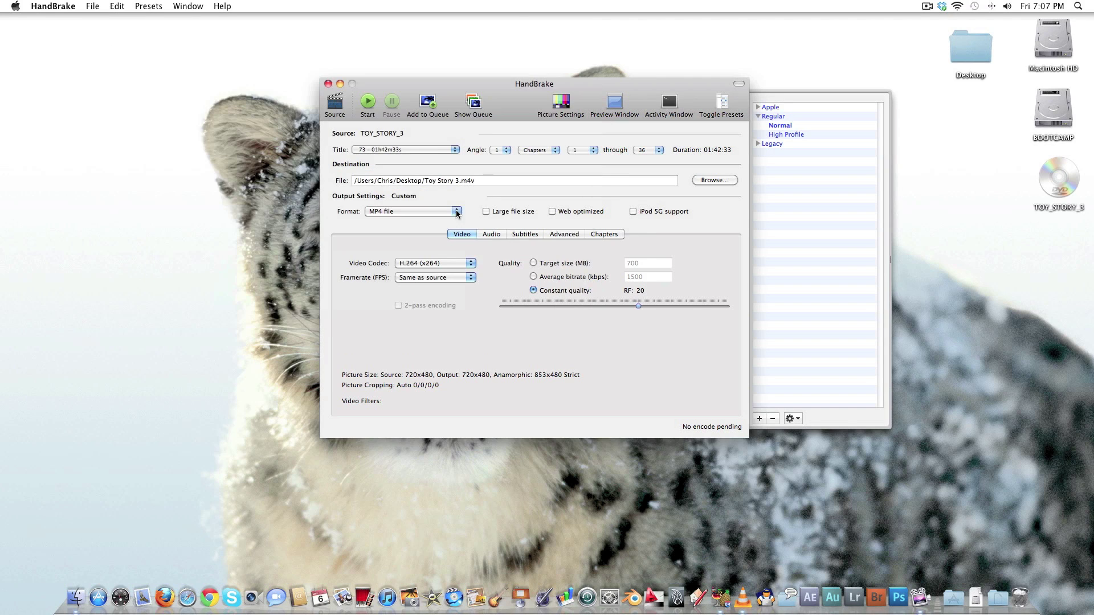
Step: Preview titles 97 (00h02m59s) and 98 (00h00m18s), scrubbing each to a later scene
click(423, 149)
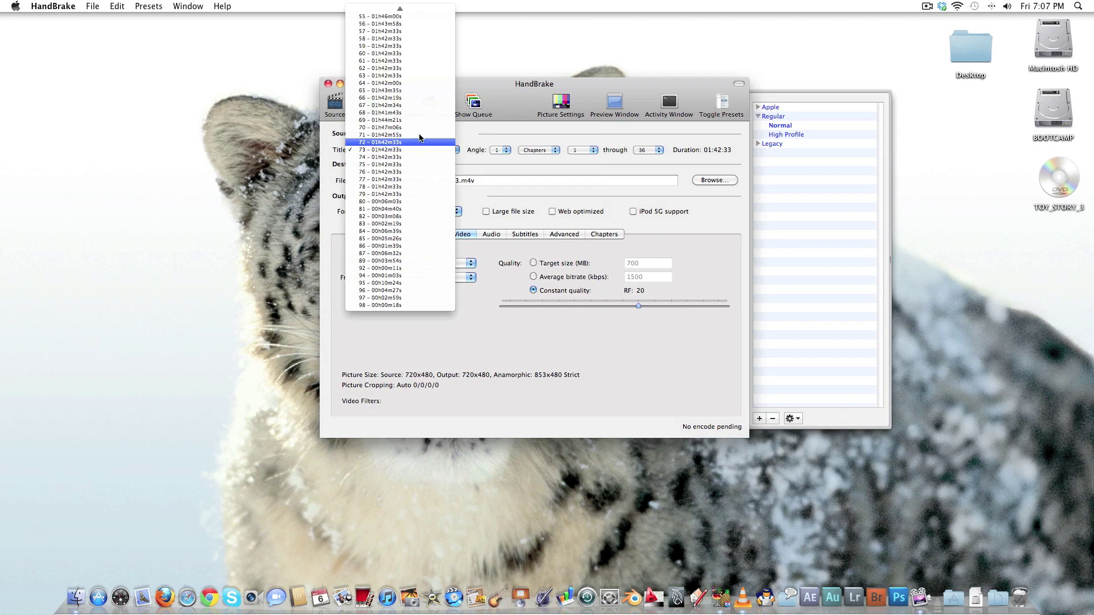
click(409, 298)
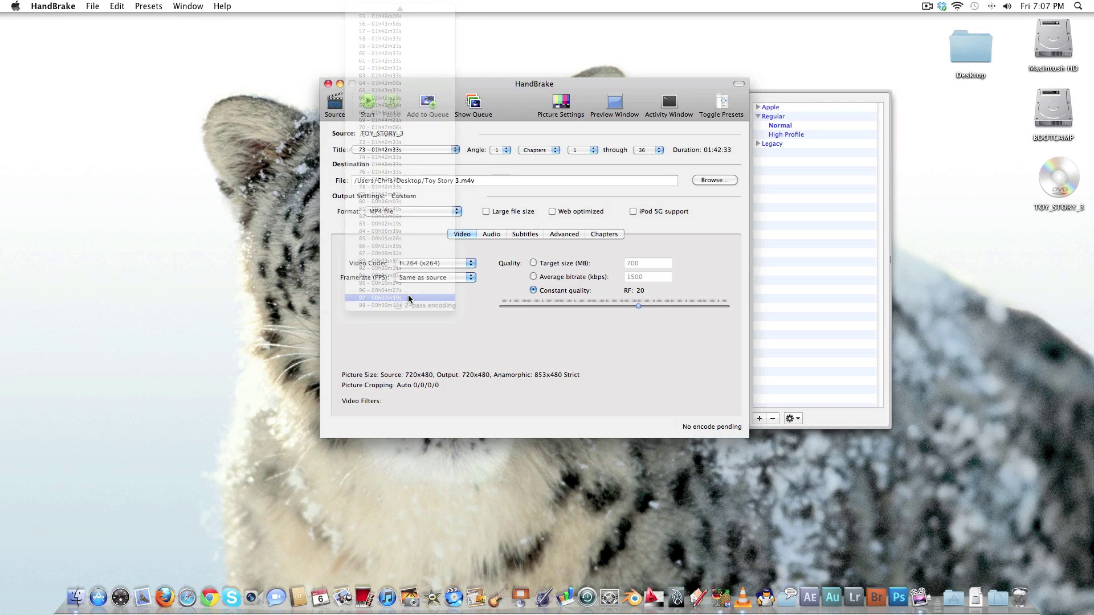
click(615, 106)
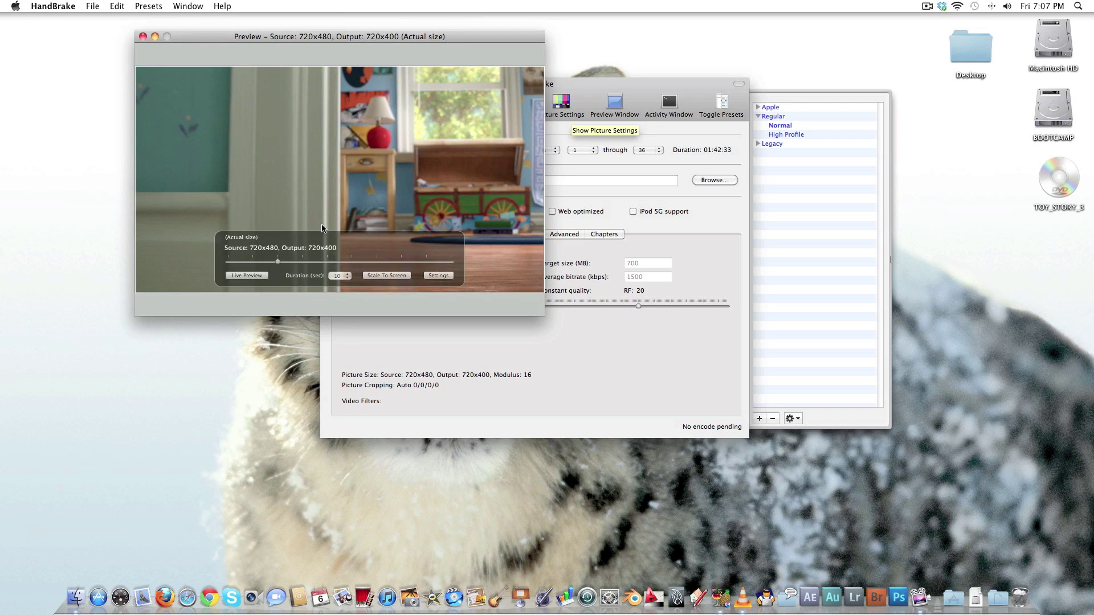
drag(278, 263, 305, 262)
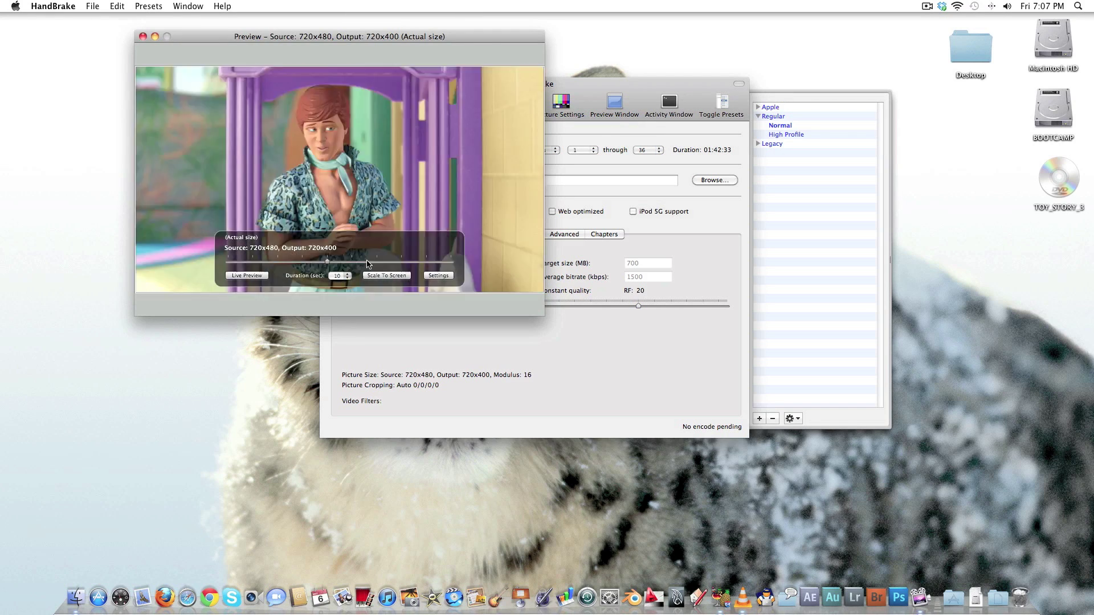
click(143, 37)
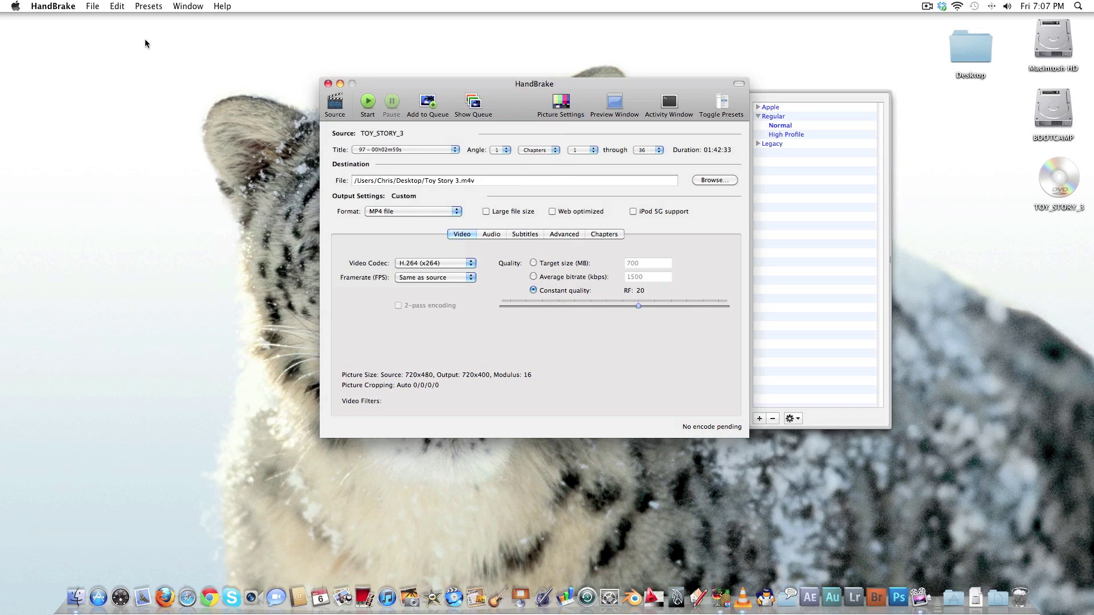
click(375, 151)
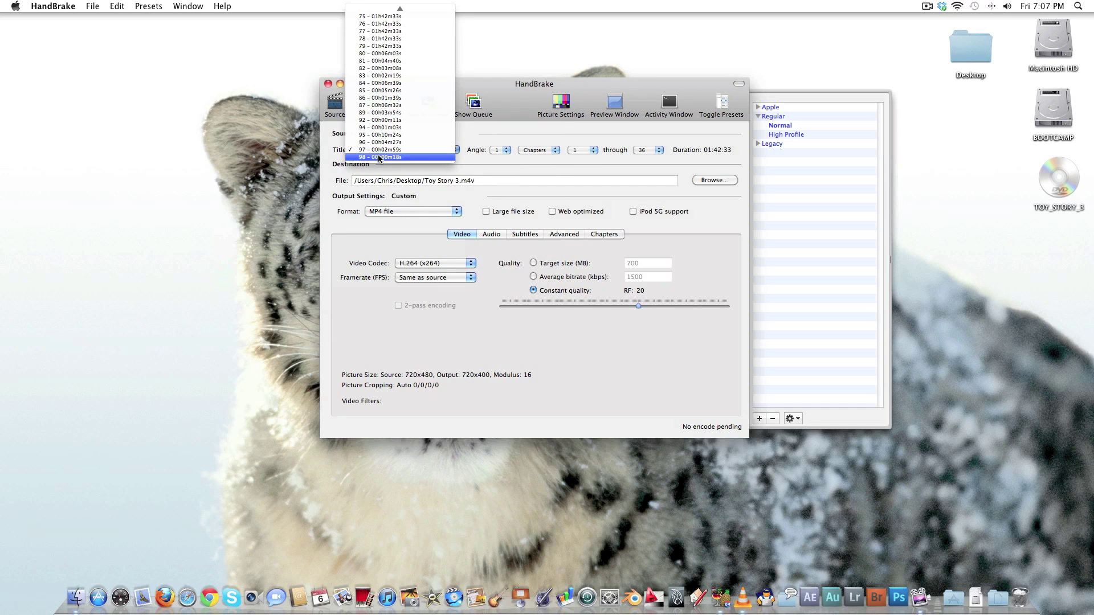
click(380, 157)
click(614, 103)
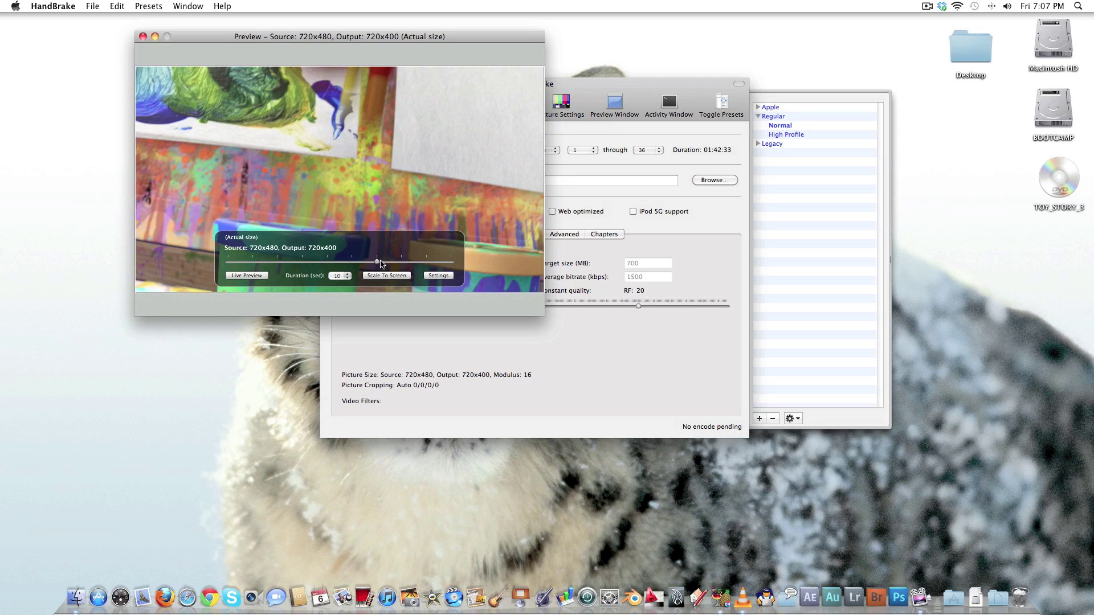
drag(377, 261, 401, 262)
click(144, 37)
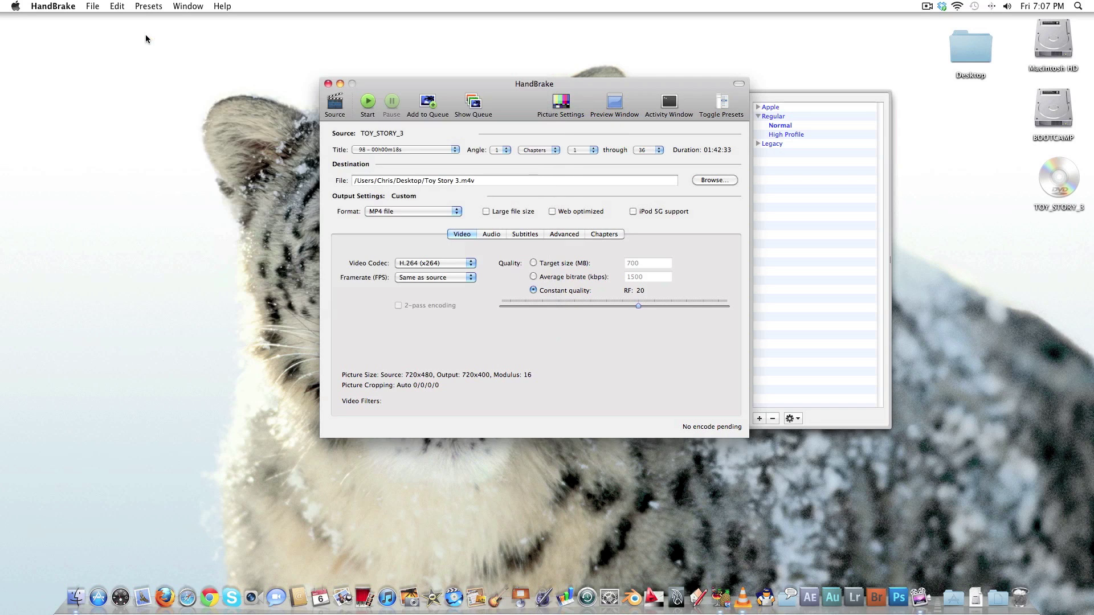
Step: Reselect title 73 (01h42m33s) and open its preview again
click(352, 150)
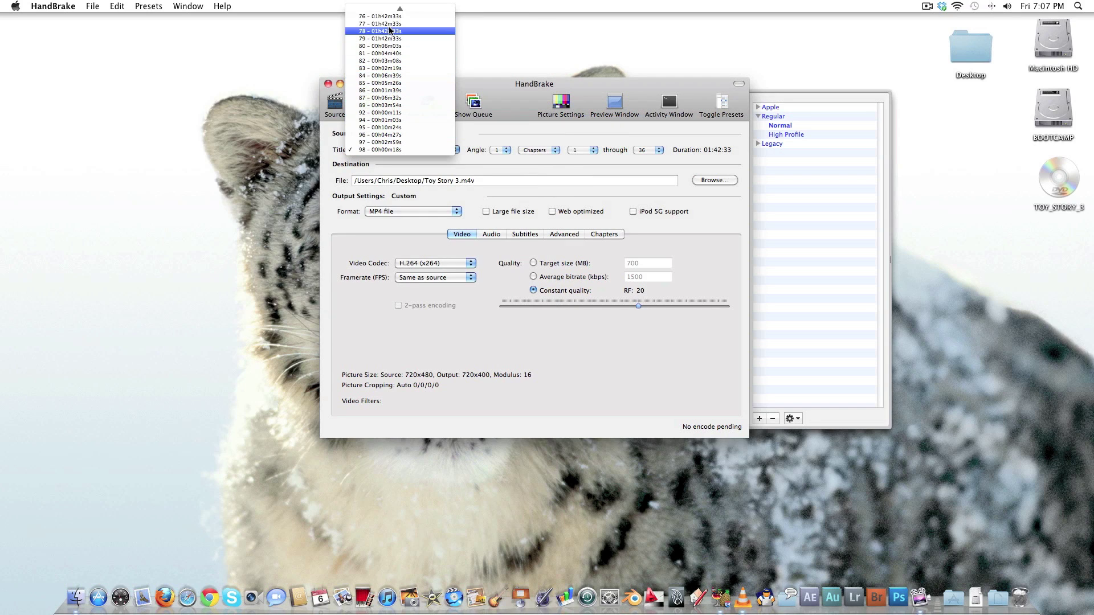
scroll(391, 34, up, 5)
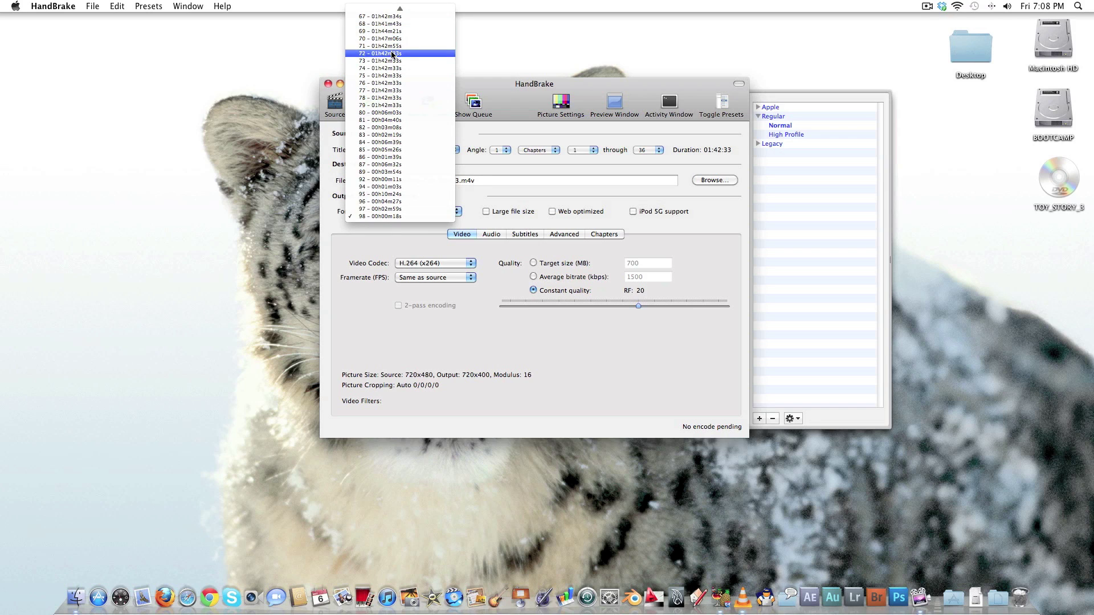
click(391, 61)
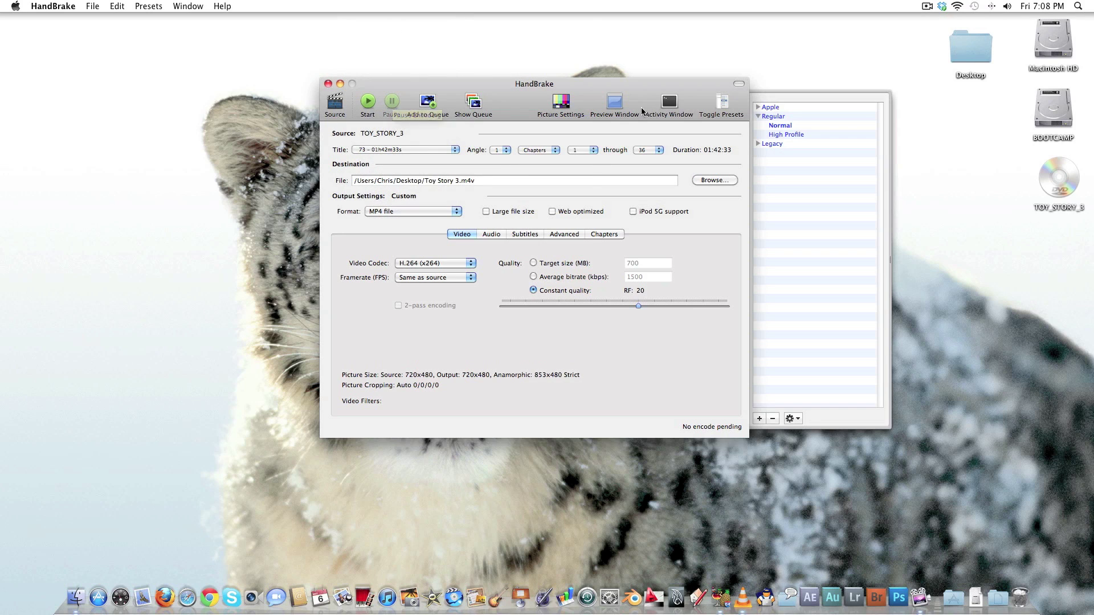
click(614, 103)
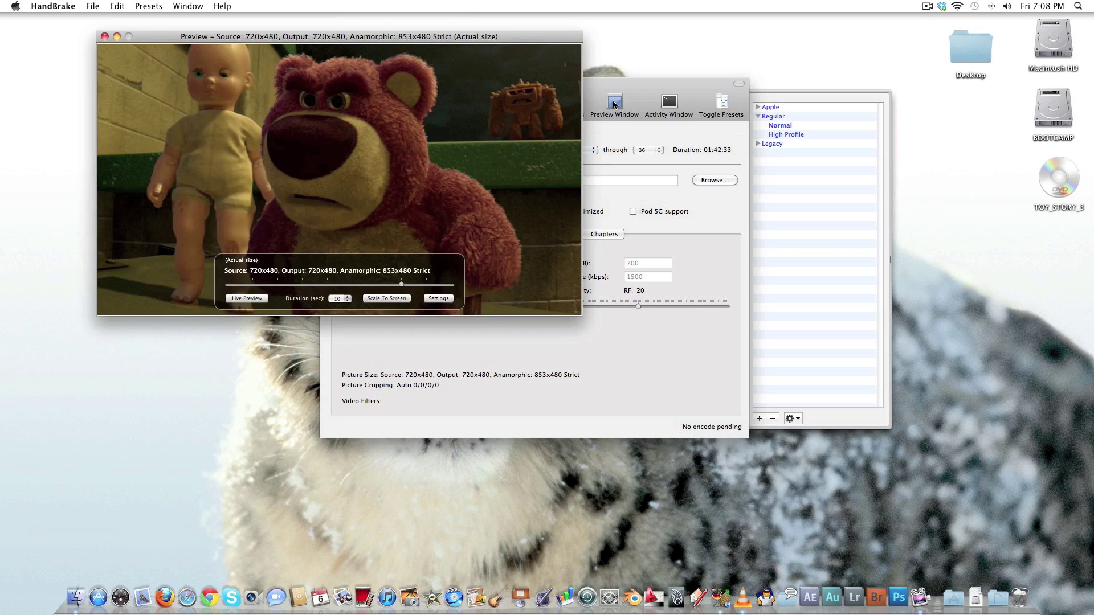
click(105, 36)
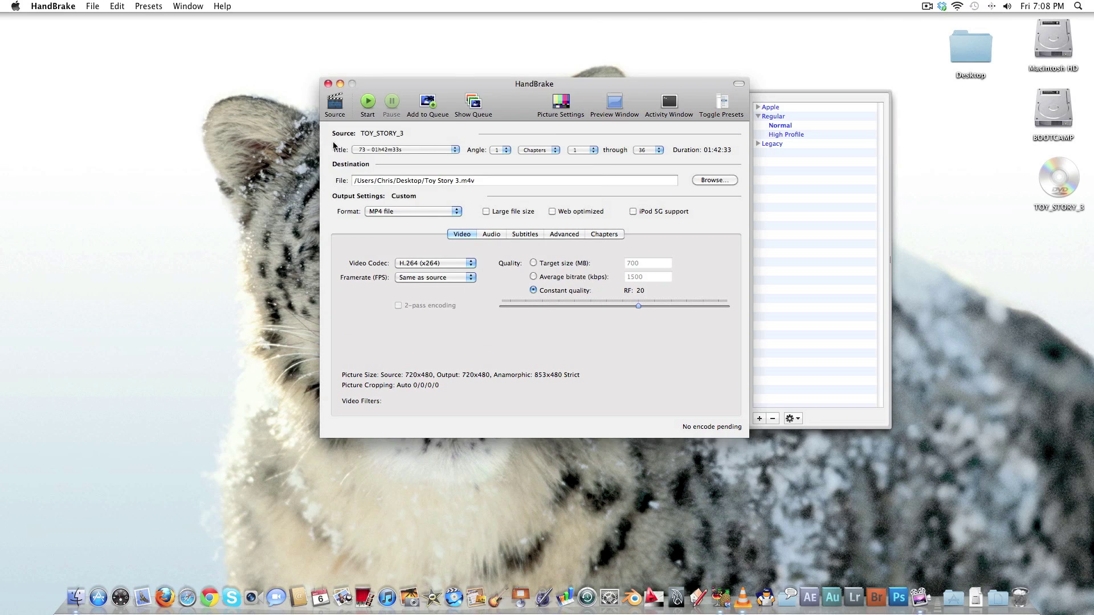
Step: Select title 77 in HandBrake and check its frames in the Preview Window
click(363, 151)
click(387, 179)
click(408, 150)
click(407, 150)
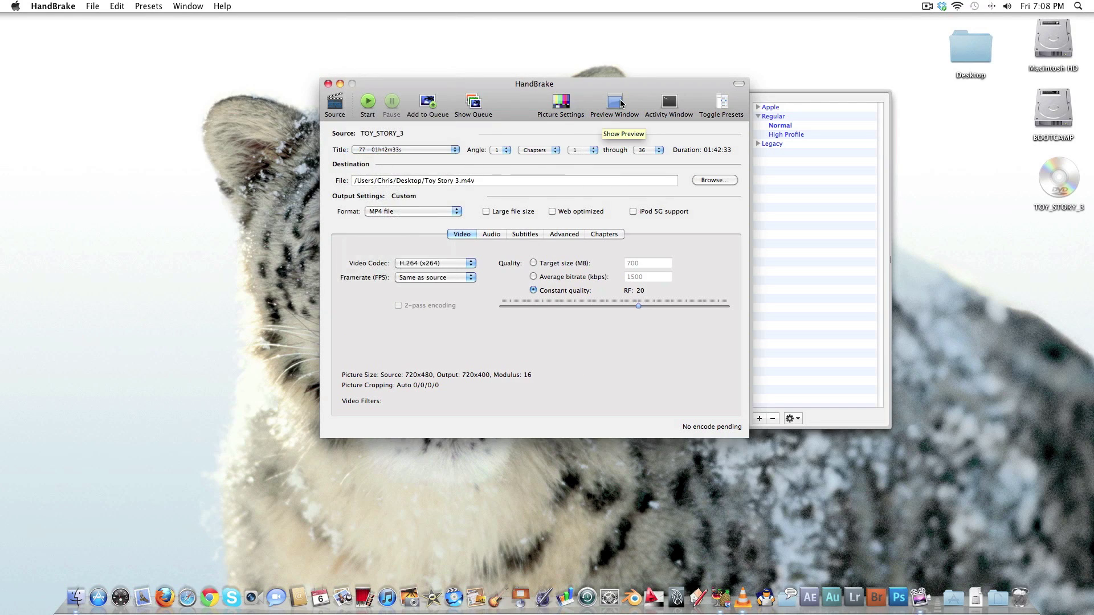
click(620, 103)
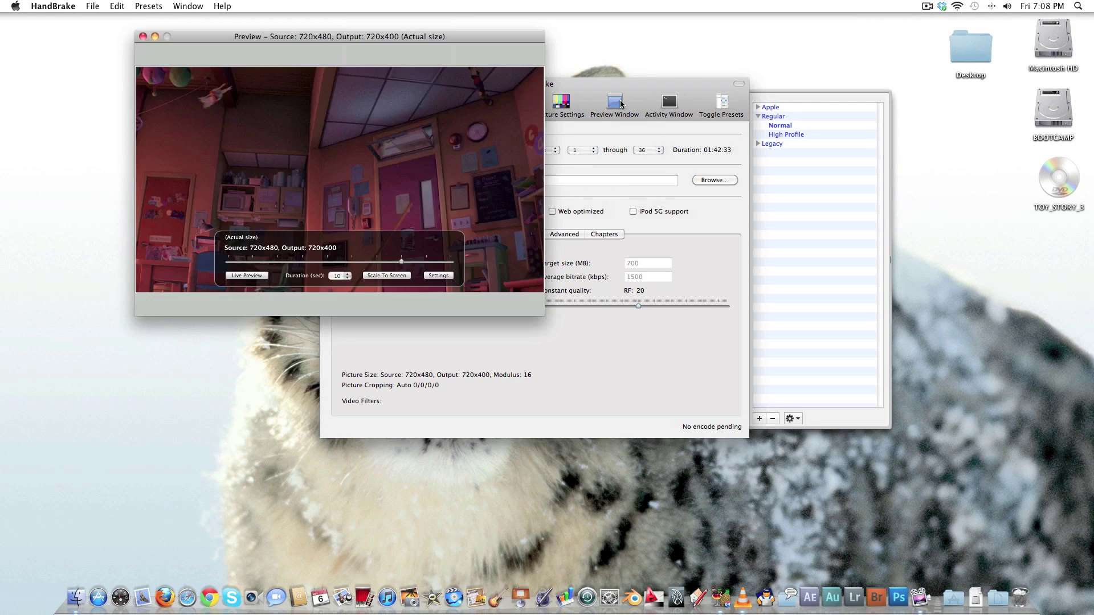
click(143, 36)
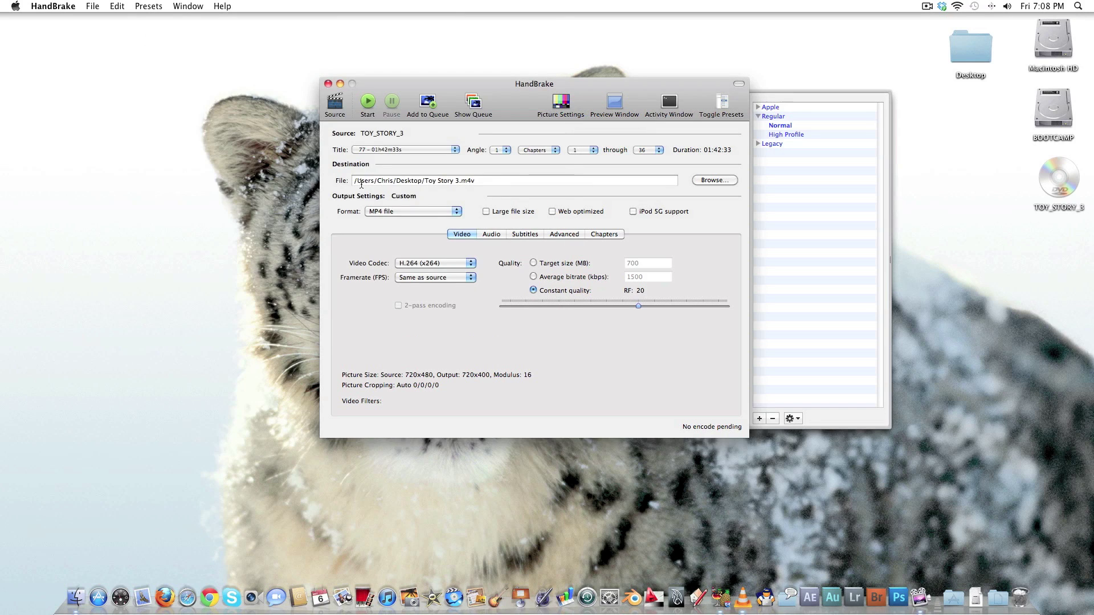
Step: Switch to title 76 and preview its frames
click(376, 154)
click(379, 150)
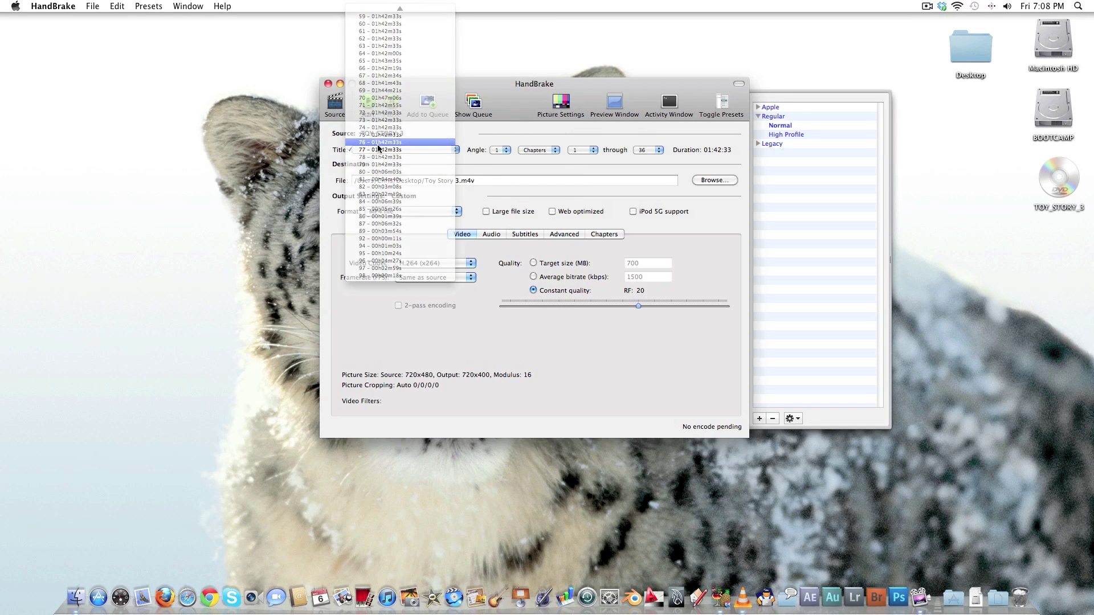
click(614, 102)
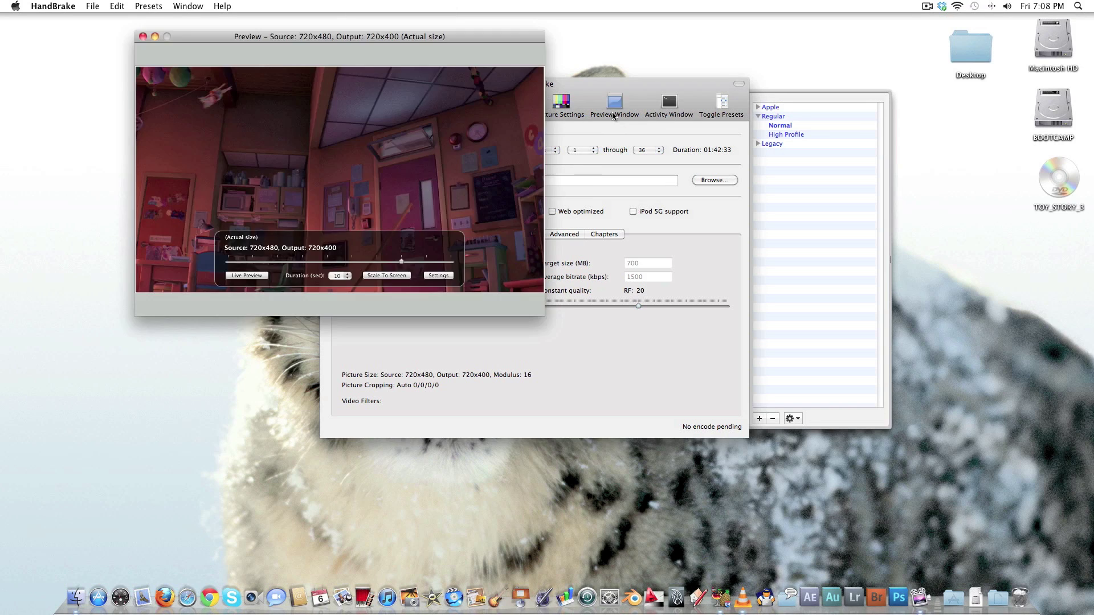
click(143, 37)
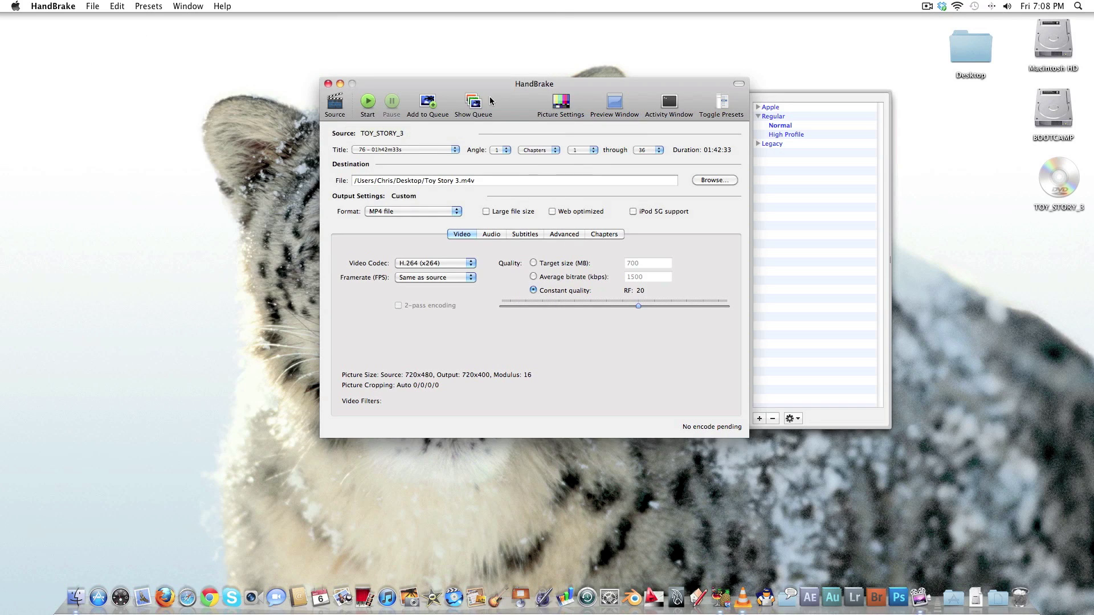
Step: Choose title 75 (01h42m33s), preview it, and start encoding Toy Story 3.m4v
click(378, 150)
click(379, 142)
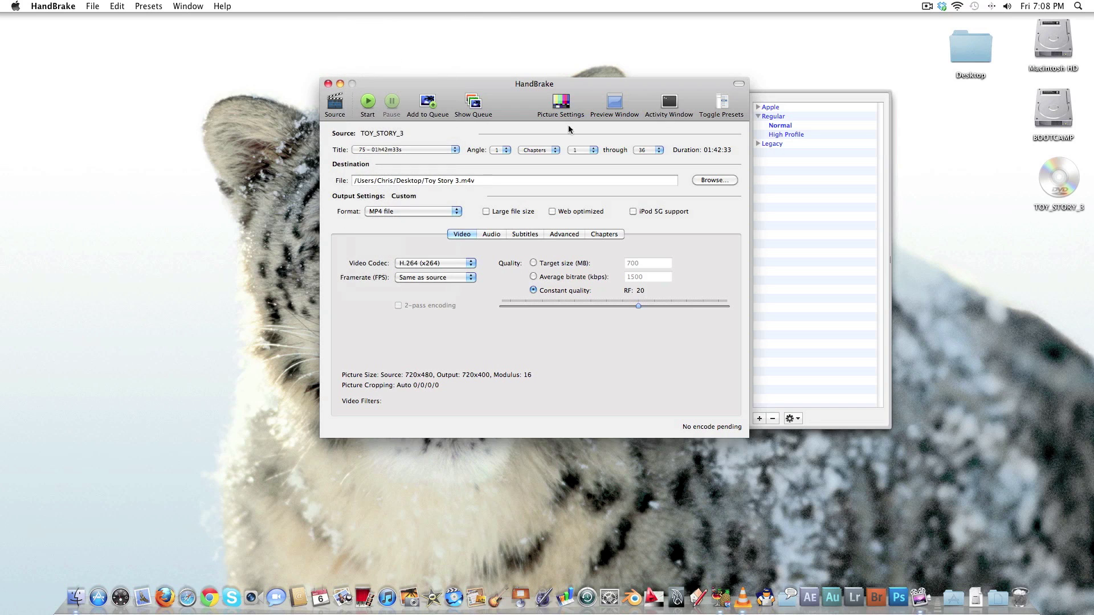
click(613, 105)
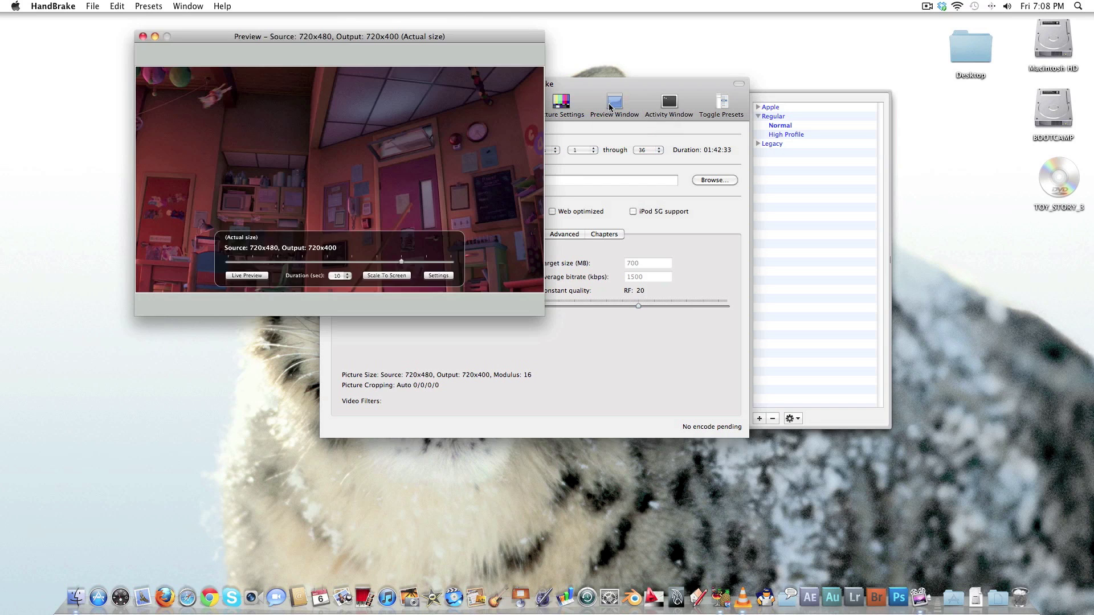
click(143, 36)
drag(502, 92, 503, 50)
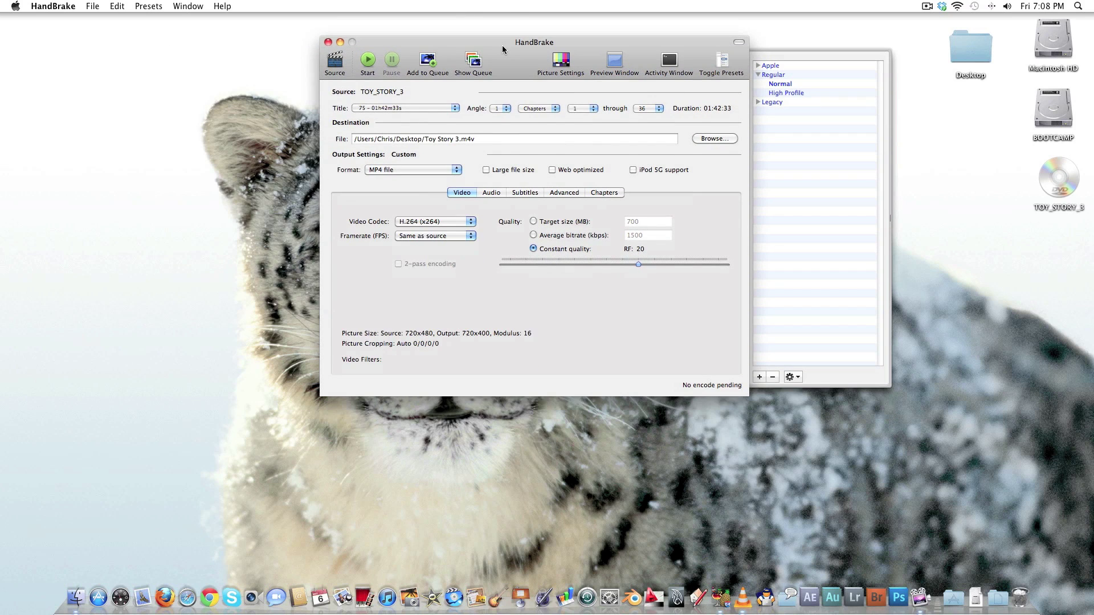
click(383, 110)
click(385, 111)
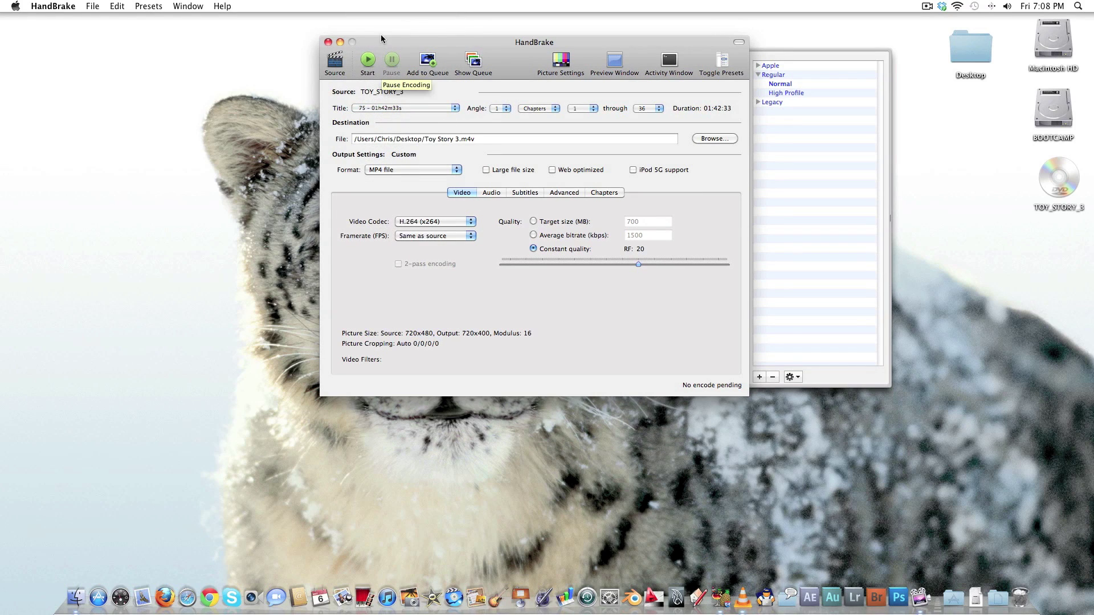
click(375, 60)
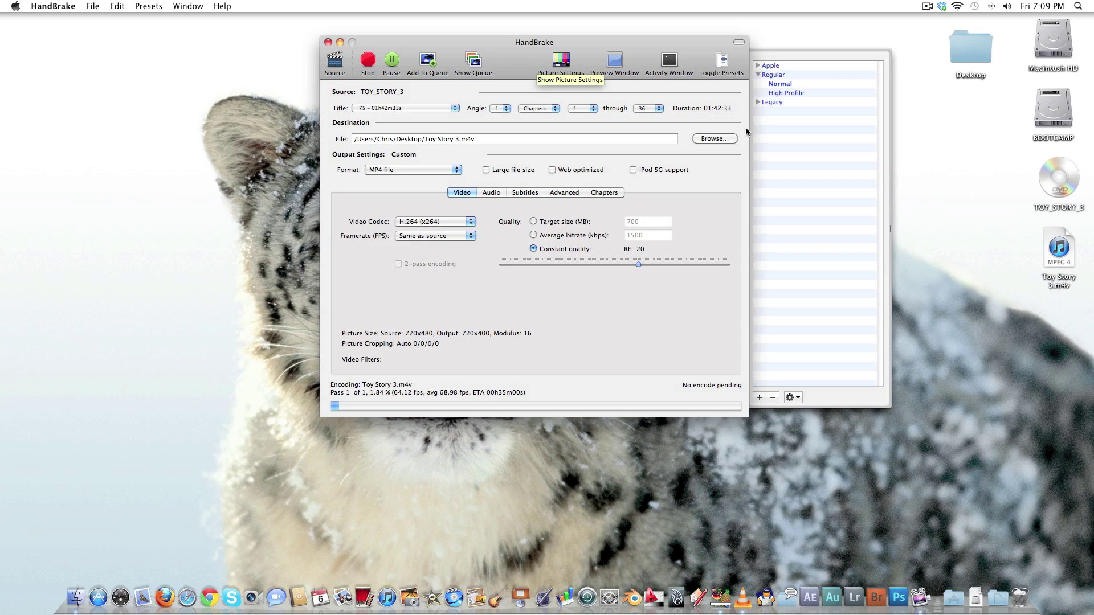
Step: Quick Look the partly encoded Toy Story 3.m4v on the Desktop, then return to HandBrake
click(1074, 262)
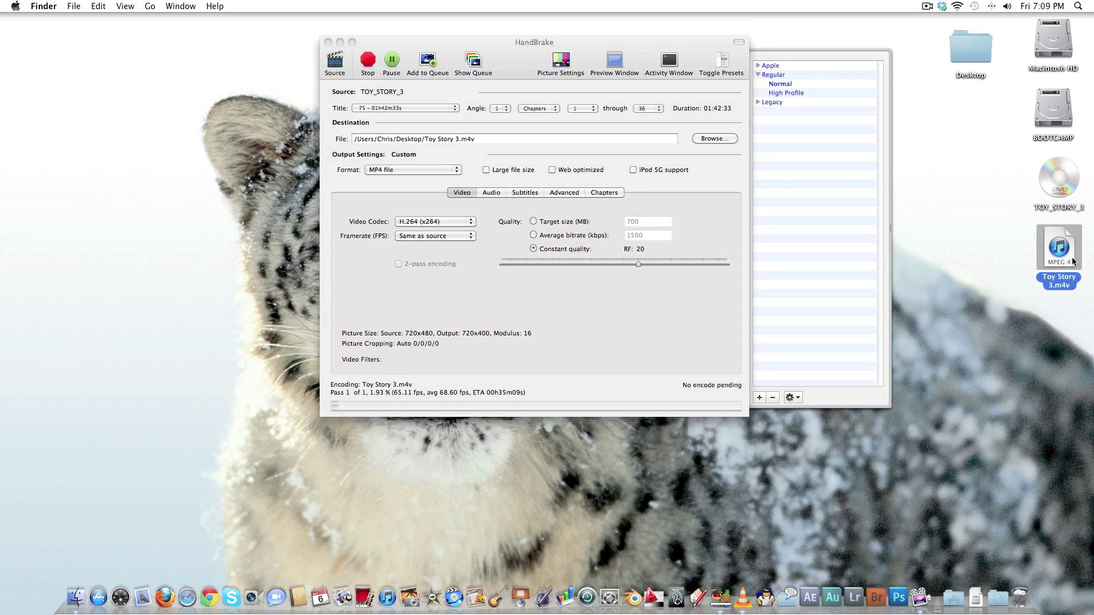
key(space)
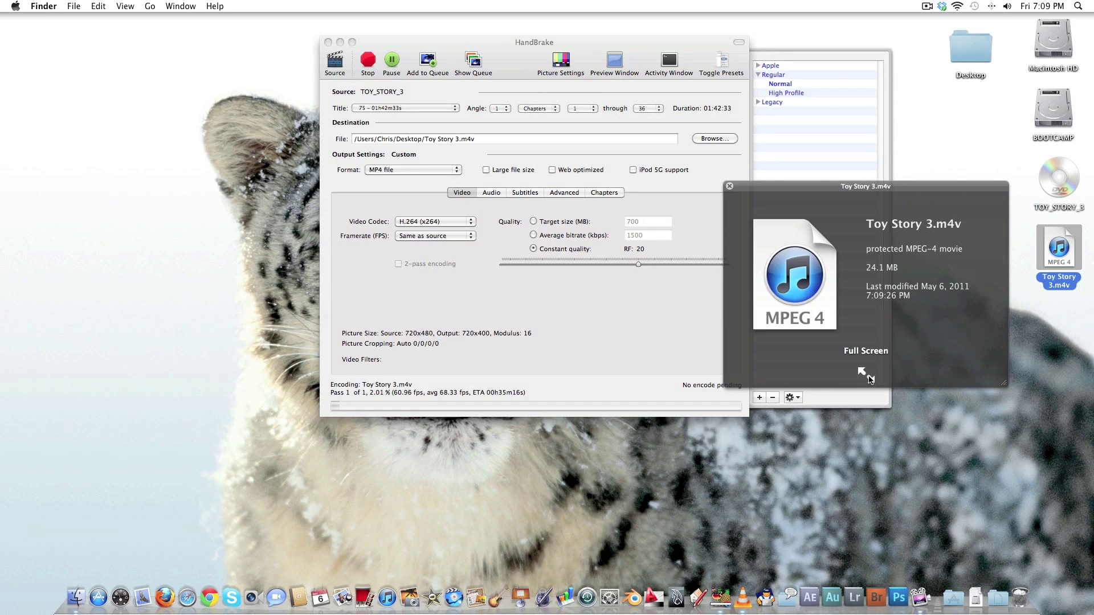
key(space)
click(531, 42)
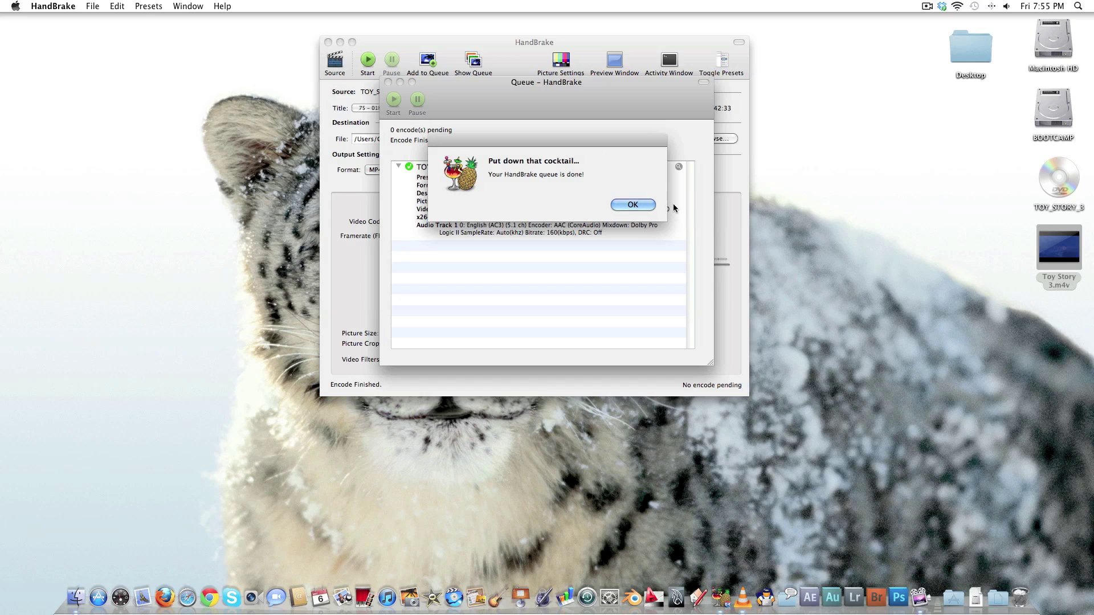
Step: Dismiss the queue-done alert and close HandBrake's Queue and main windows
click(640, 209)
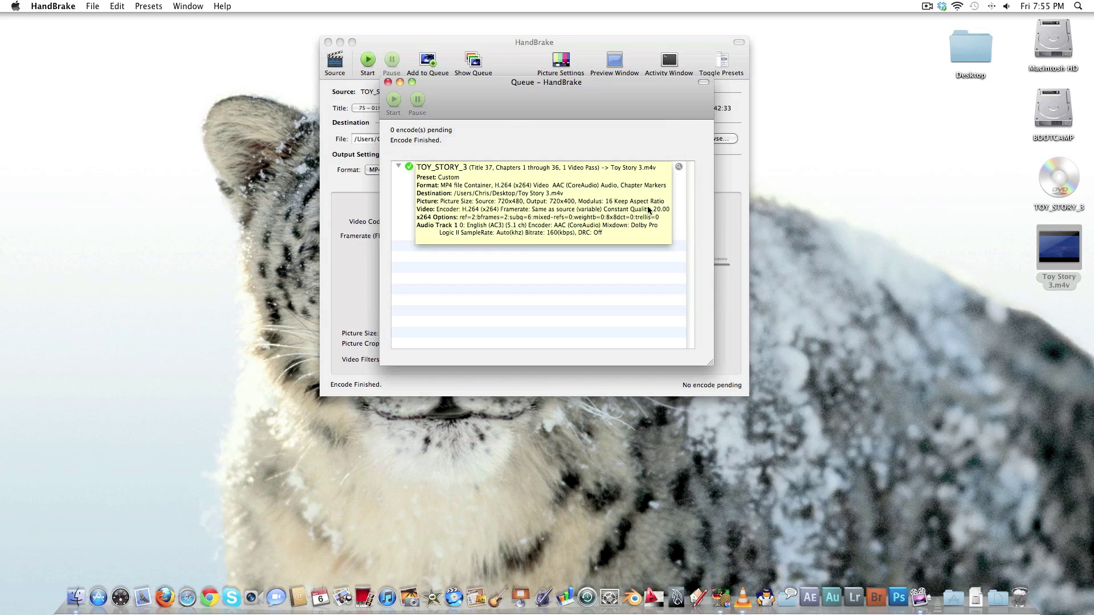
click(387, 82)
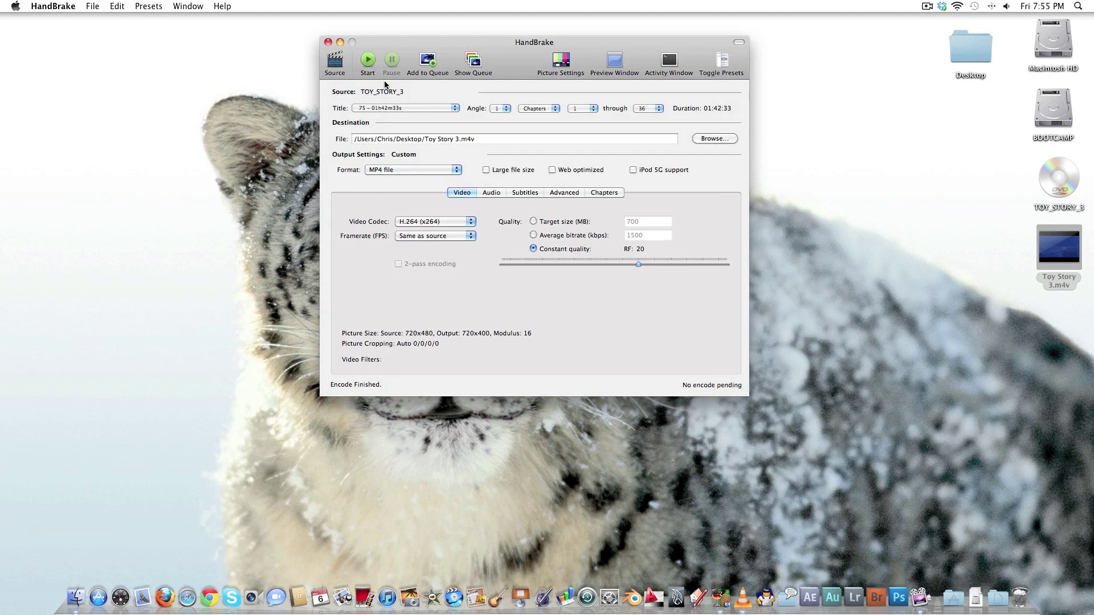
click(324, 43)
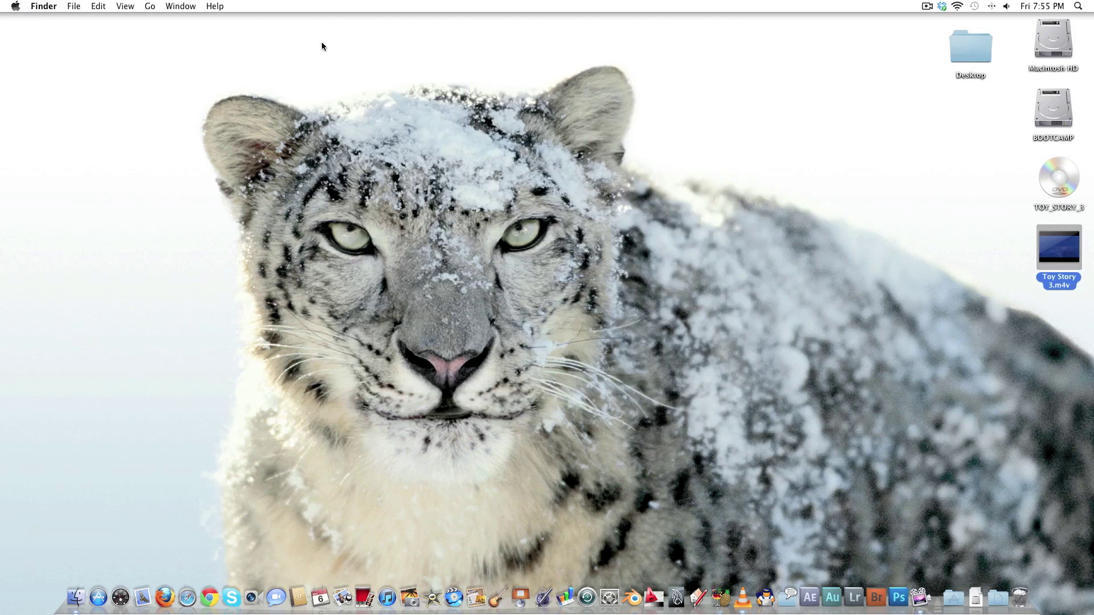
Step: Quit VLC from its Dock icon
right_click(772, 592)
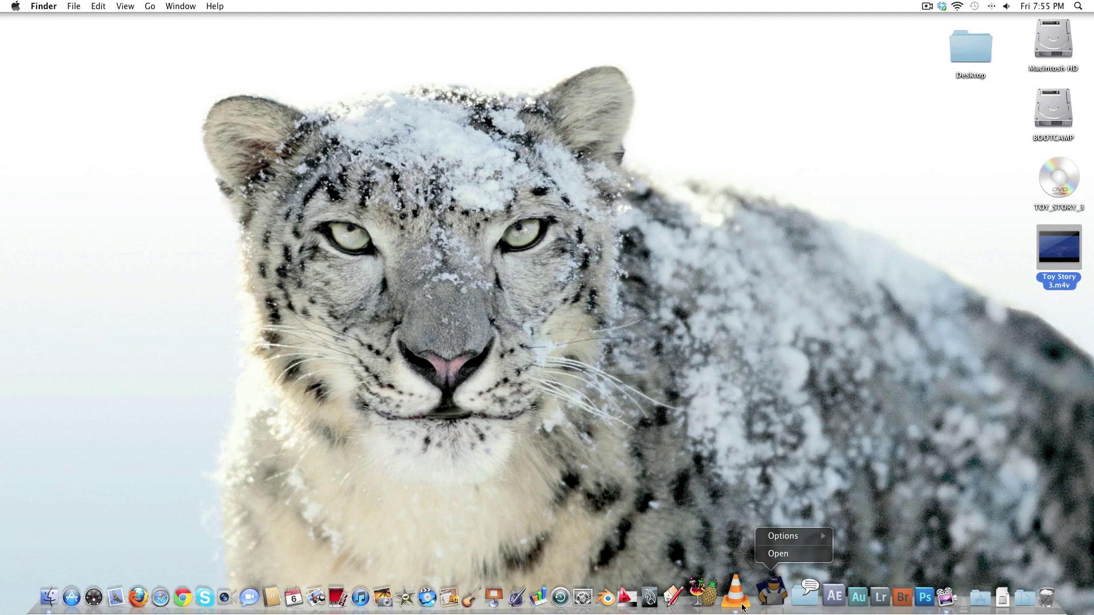
right_click(744, 576)
click(741, 553)
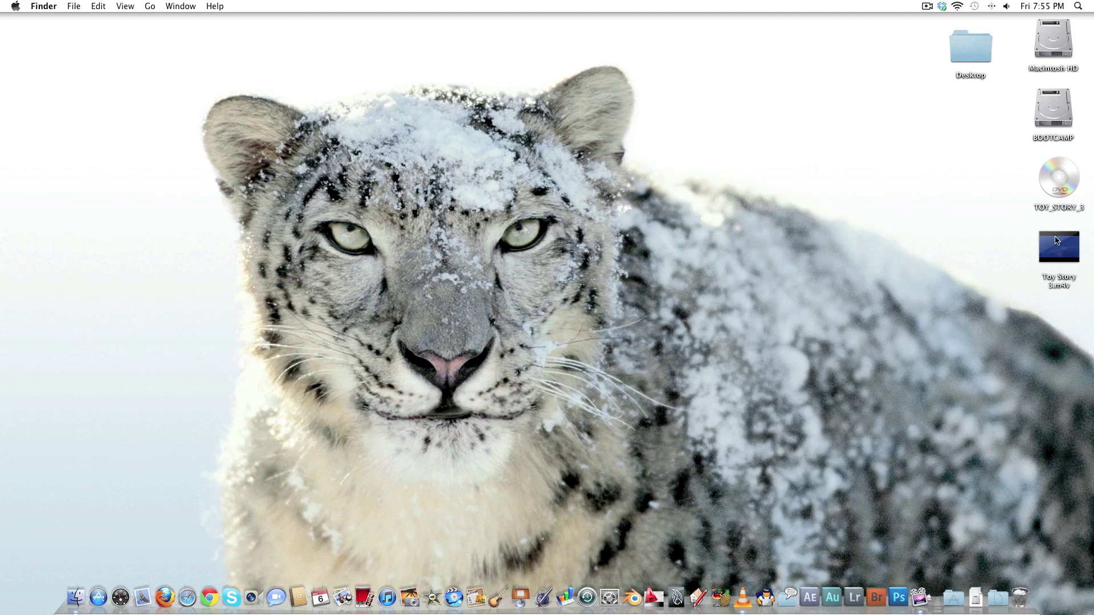
Step: Open Toy Story 3.m4v from the Desktop with QuickTime Player
right_click(1058, 249)
mouse_move(1000, 262)
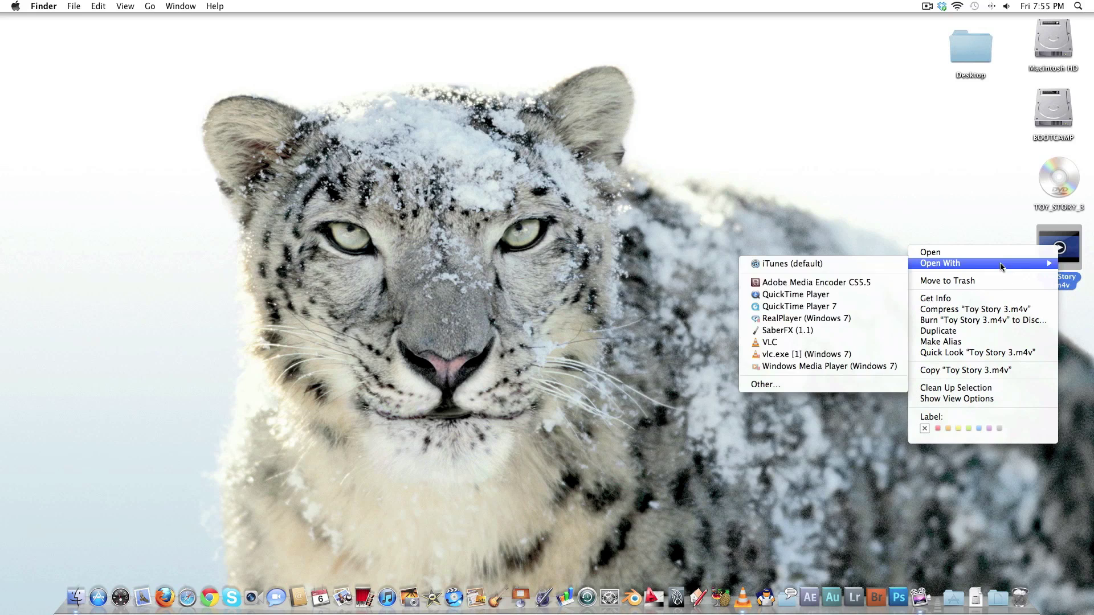
click(792, 295)
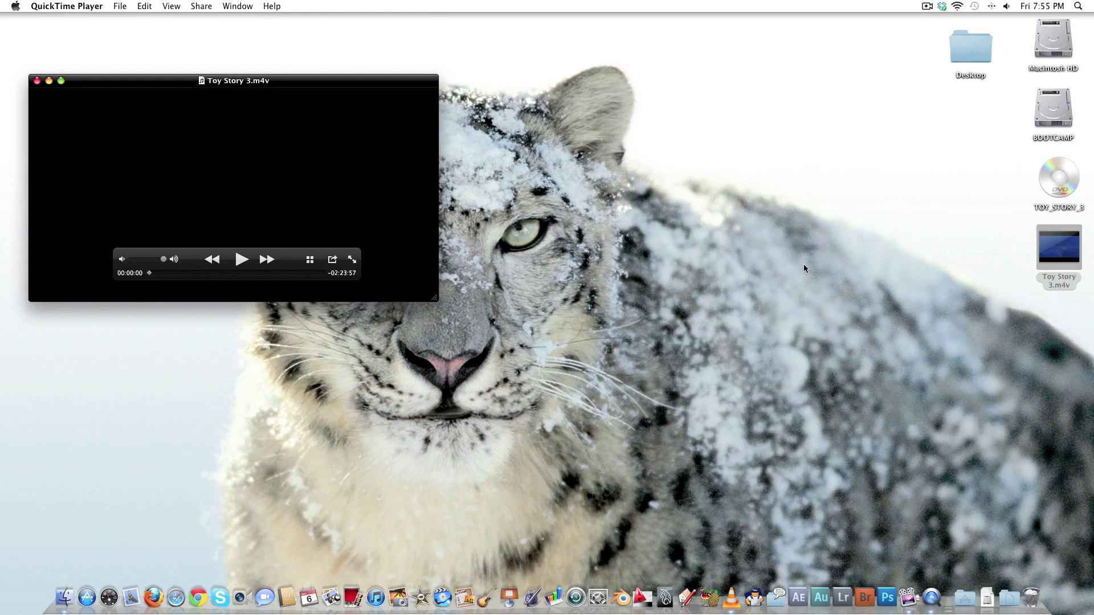
Step: Play Toy Story 3.m4v full screen in QuickTime Player, then close it
drag(303, 84, 586, 72)
click(522, 246)
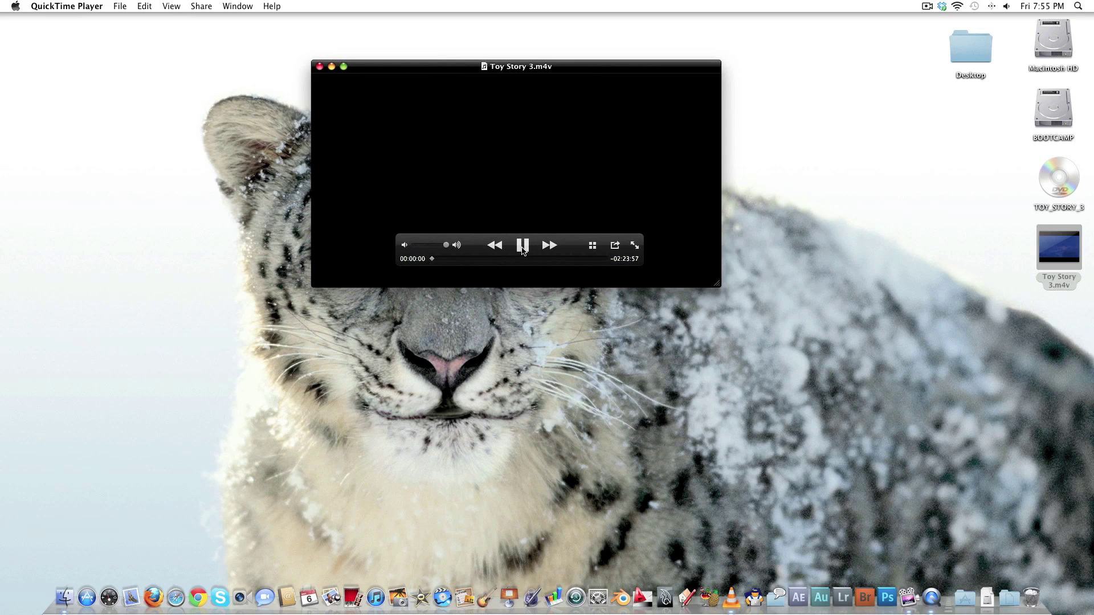
click(634, 247)
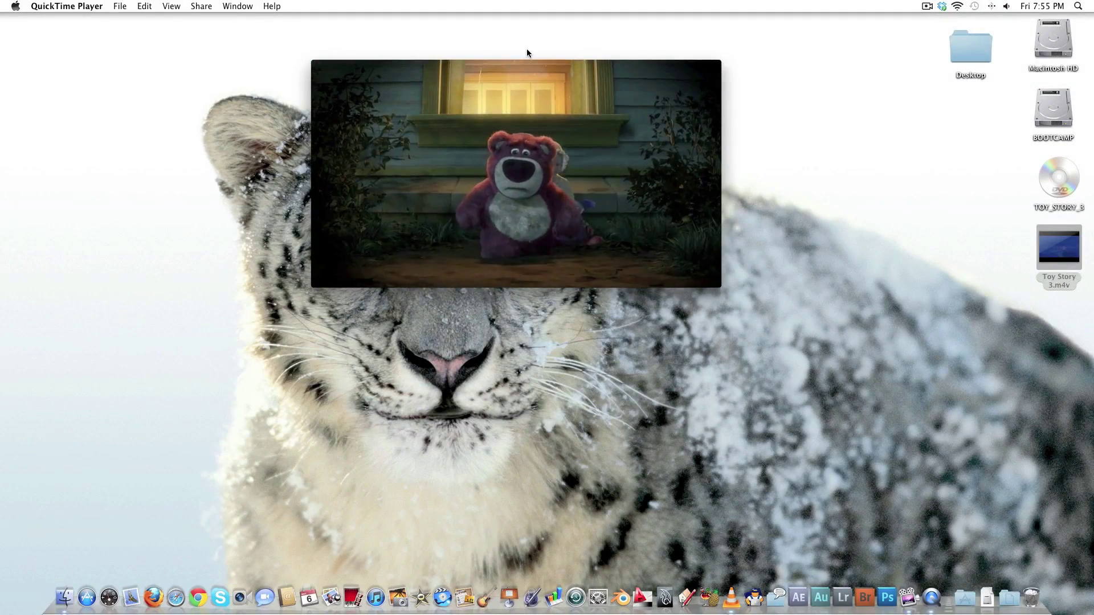
key(super+q)
right_click(558, 248)
click(558, 249)
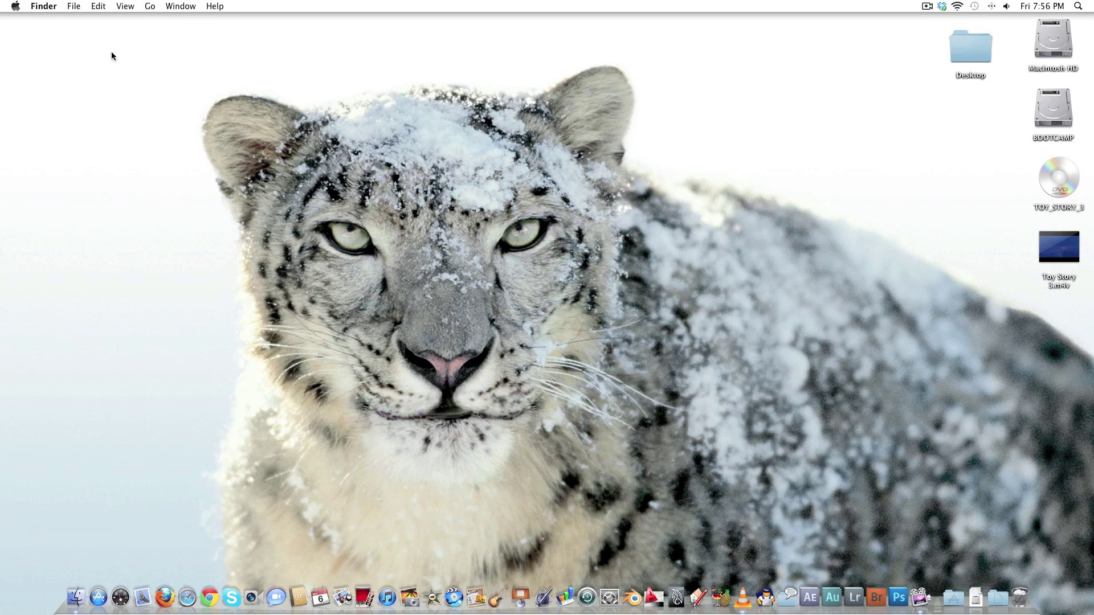
Step: Quit VLC from the Dock, leaving Toy Story 3.m4v on the desktop
drag(111, 56, 667, 394)
right_click(742, 594)
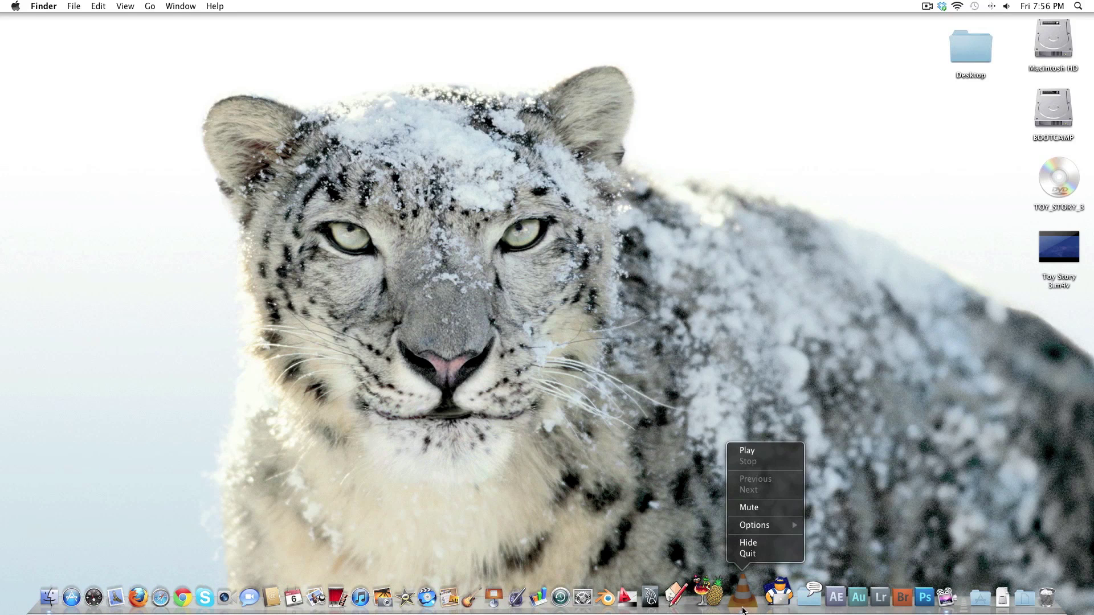
click(743, 554)
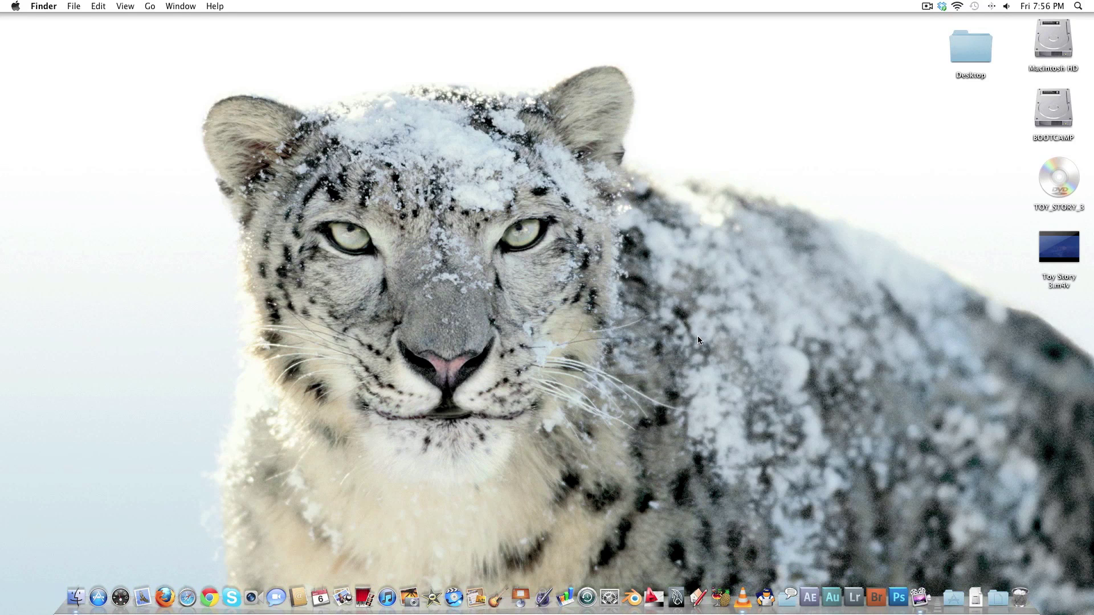